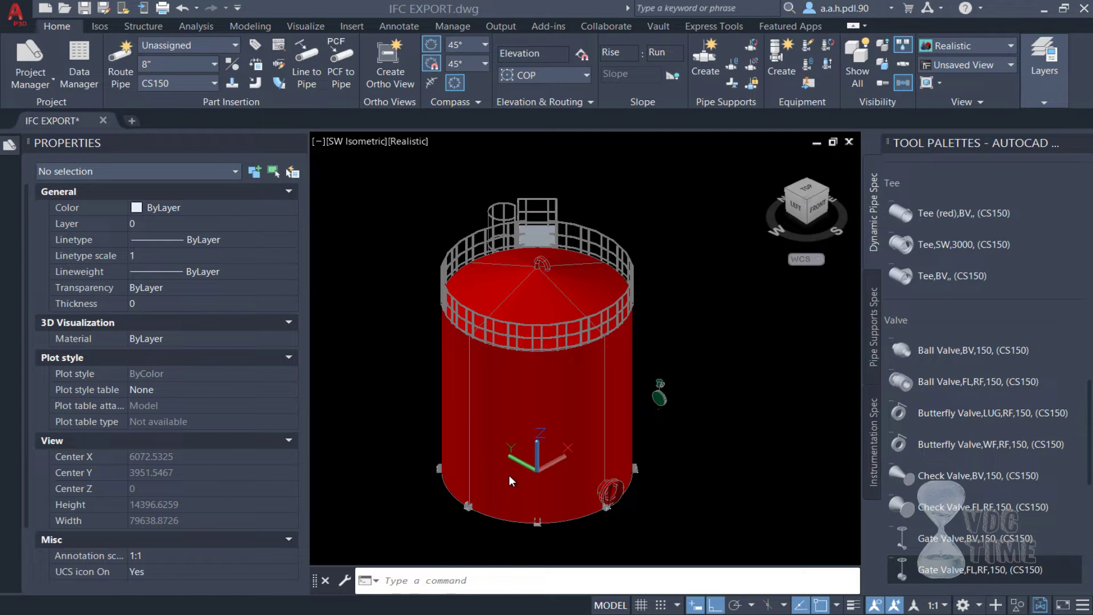
Orbit around the tank to bring the ladder forward and inspect its properties.
{"action": "middle_click_drag", "start_coordinate": [726, 439], "coordinate": [715, 452]}
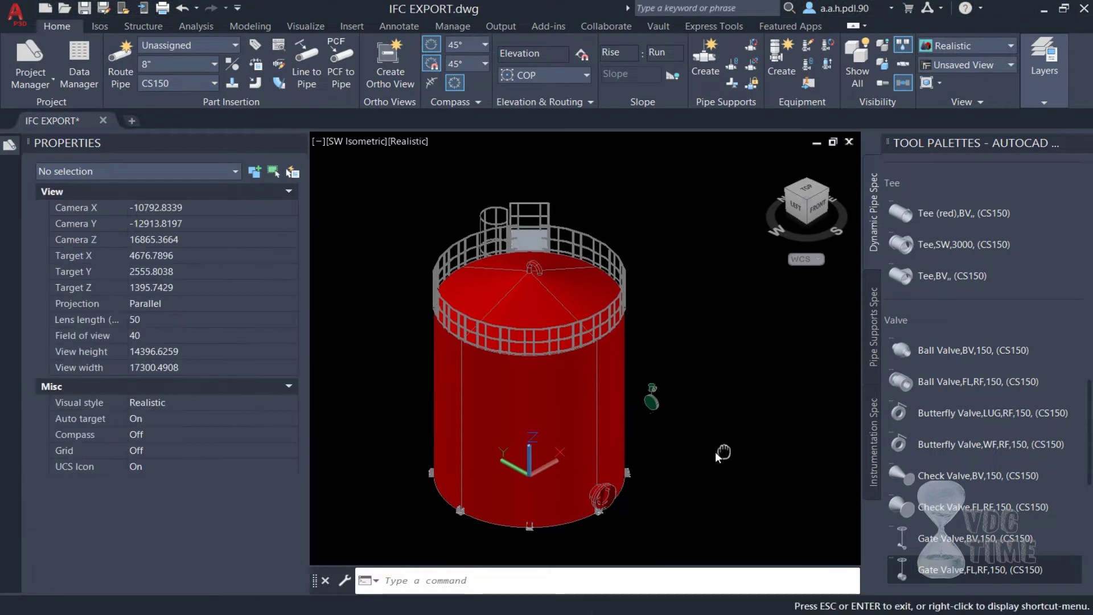
{"action": "left_click", "coordinate": [552, 316]}
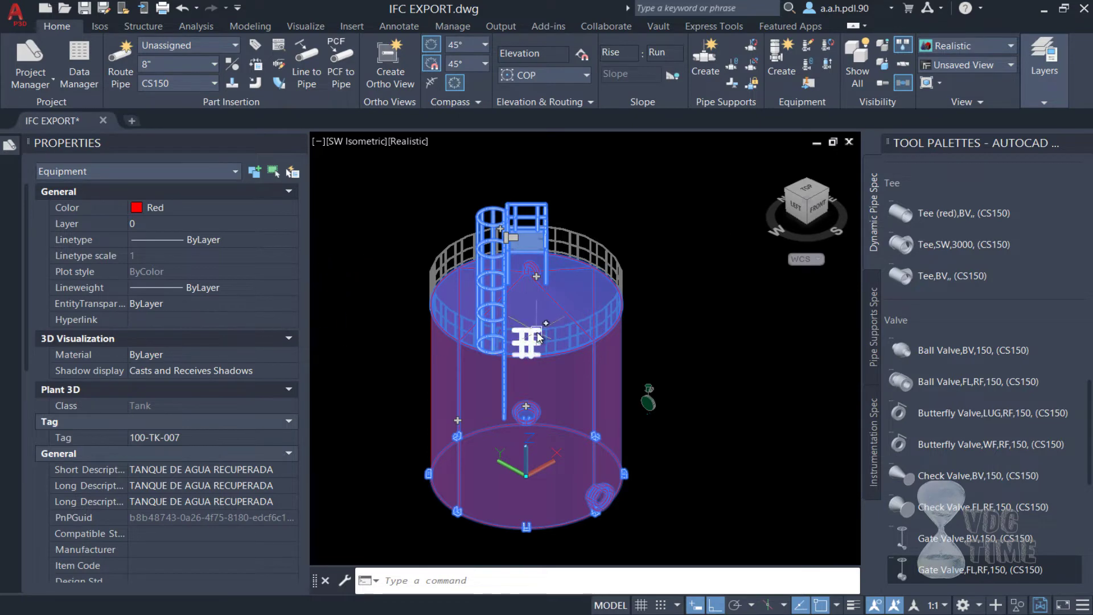
{"action": "middle_click_drag", "start_coordinate": [344, 345], "coordinate": [379, 375], "text": "shift"}
{"action": "left_click_drag", "start_coordinate": [379, 376], "coordinate": [645, 474]}
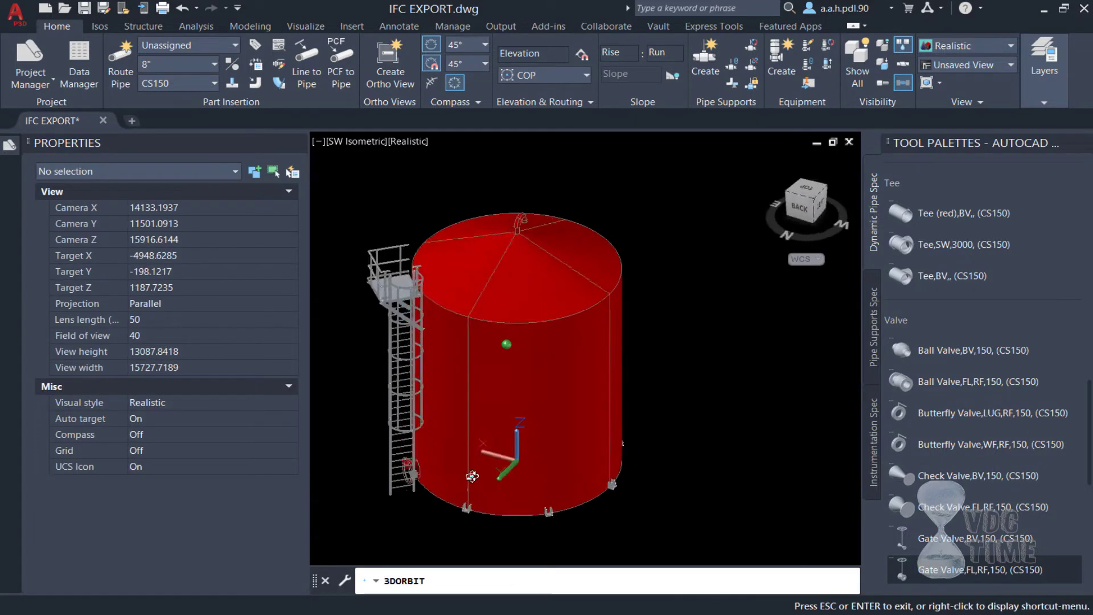
{"action": "left_click_drag", "start_coordinate": [645, 474], "coordinate": [727, 478]}
{"action": "key", "text": "Escape"}
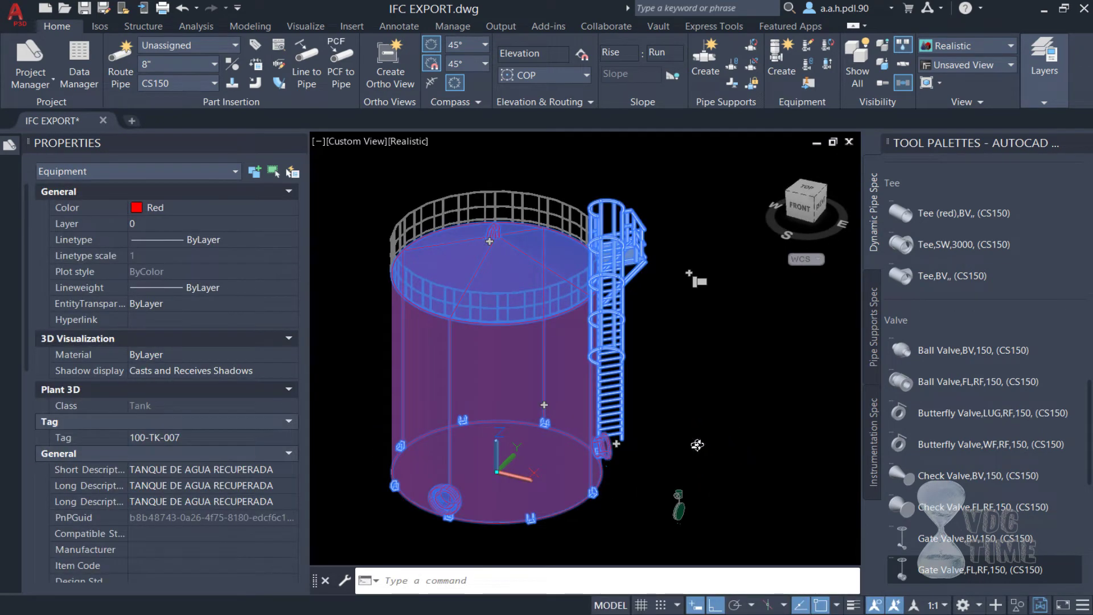
{"action": "key", "text": "Escape"}
{"action": "scroll", "coordinate": [655, 503], "scroll_direction": "up", "scroll_amount": 6}
Select the green valve and review its properties in the Properties palette.
{"action": "left_click", "coordinate": [722, 502]}
{"action": "left_click", "coordinate": [633, 504]}
{"action": "scroll", "coordinate": [633, 504], "scroll_direction": "down", "scroll_amount": 2}
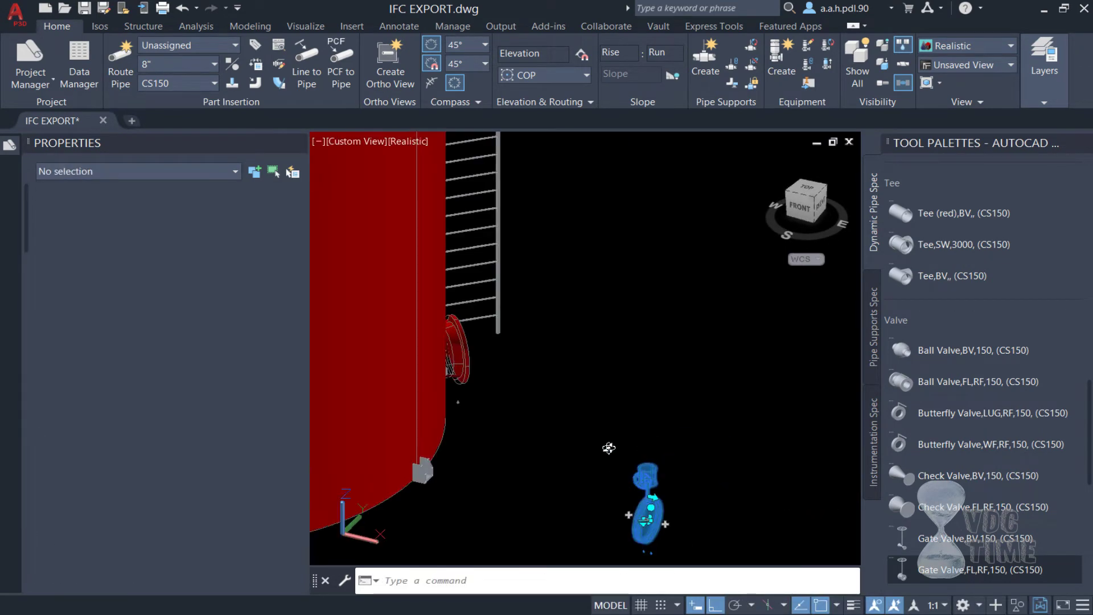
{"action": "scroll", "coordinate": [631, 467], "scroll_direction": "down", "scroll_amount": 3}
{"action": "scroll", "coordinate": [683, 464], "scroll_direction": "down", "scroll_amount": 2}
{"action": "scroll", "coordinate": [775, 485], "scroll_direction": "up", "scroll_amount": 3}
{"action": "key", "text": "Escape"}
{"action": "scroll", "coordinate": [757, 495], "scroll_direction": "down", "scroll_amount": 3}
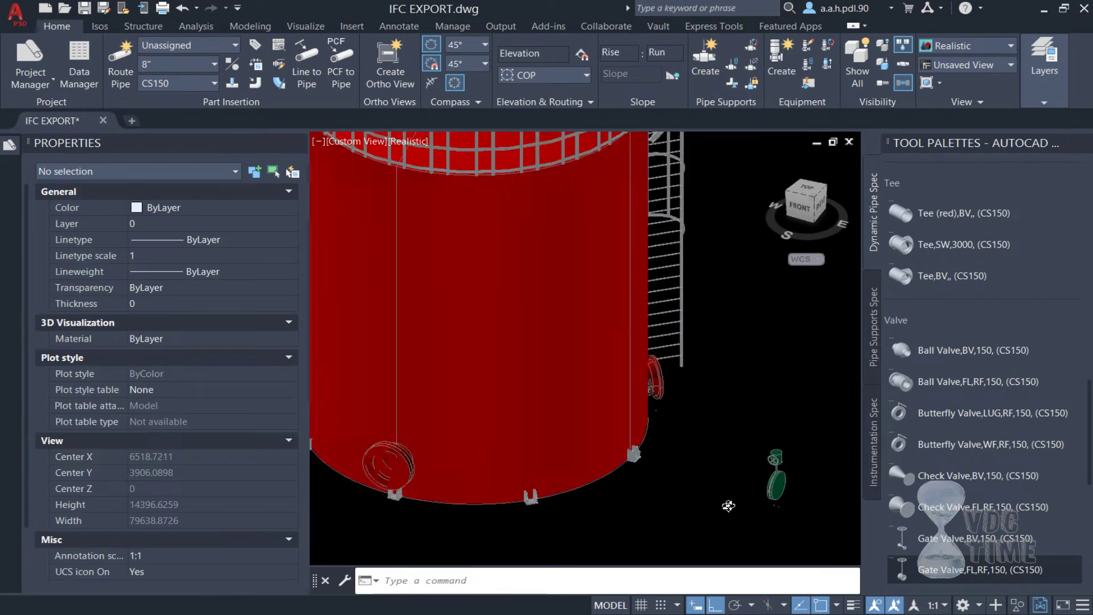
{"action": "scroll", "coordinate": [740, 501], "scroll_direction": "down", "scroll_amount": 2}
Reselect the tank and review its Plant 3D properties.
{"action": "left_click", "coordinate": [637, 410]}
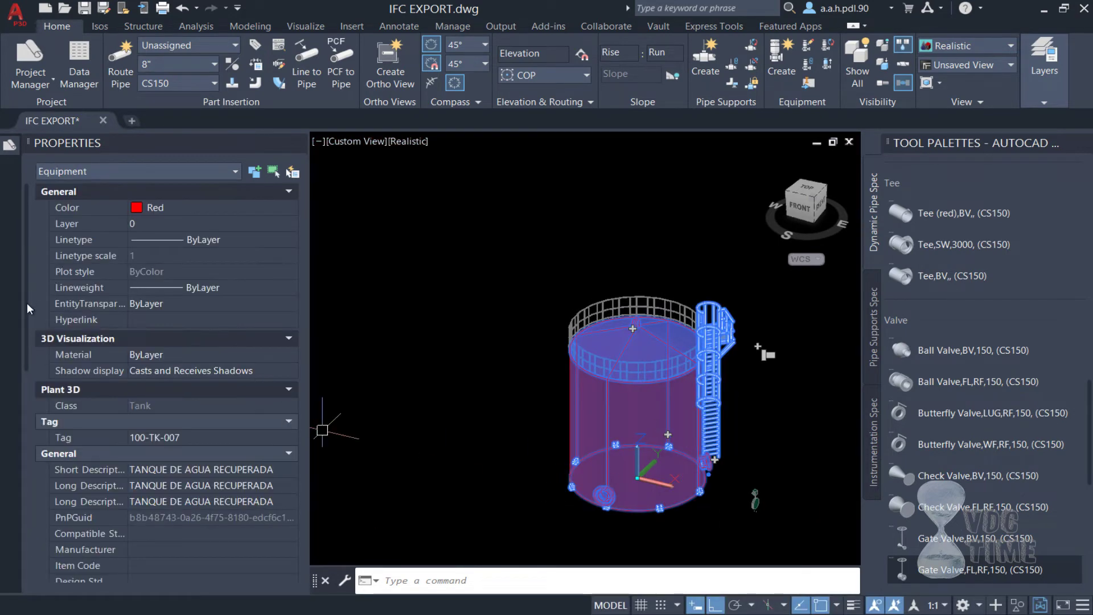
{"action": "left_click_drag", "start_coordinate": [26, 303], "coordinate": [12, 426]}
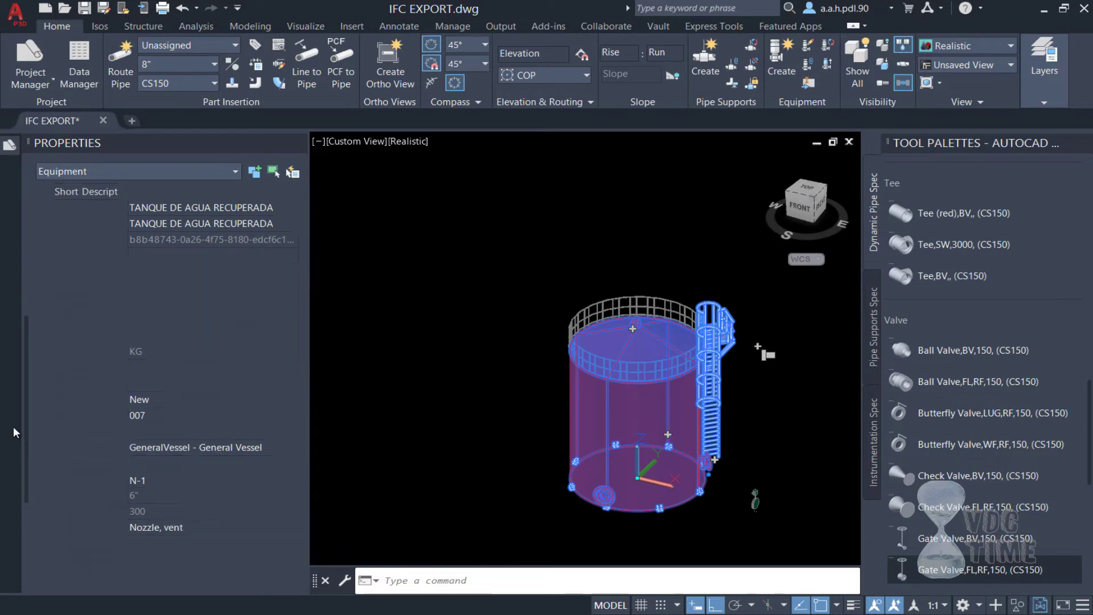
{"action": "key", "text": "Escape"}
{"action": "scroll", "coordinate": [751, 501], "scroll_direction": "up", "scroll_amount": 4}
Review the butterfly valve's properties, then save the IFC EXPORT drawing.
{"action": "left_click", "coordinate": [749, 419]}
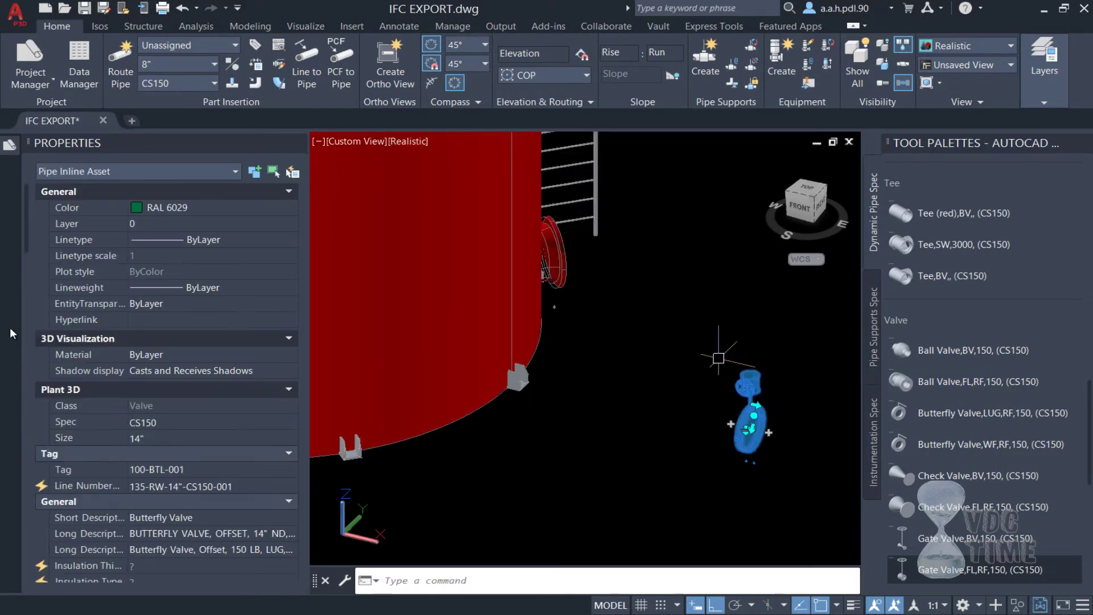
{"action": "scroll", "coordinate": [28, 247], "scroll_direction": "down", "scroll_amount": 2}
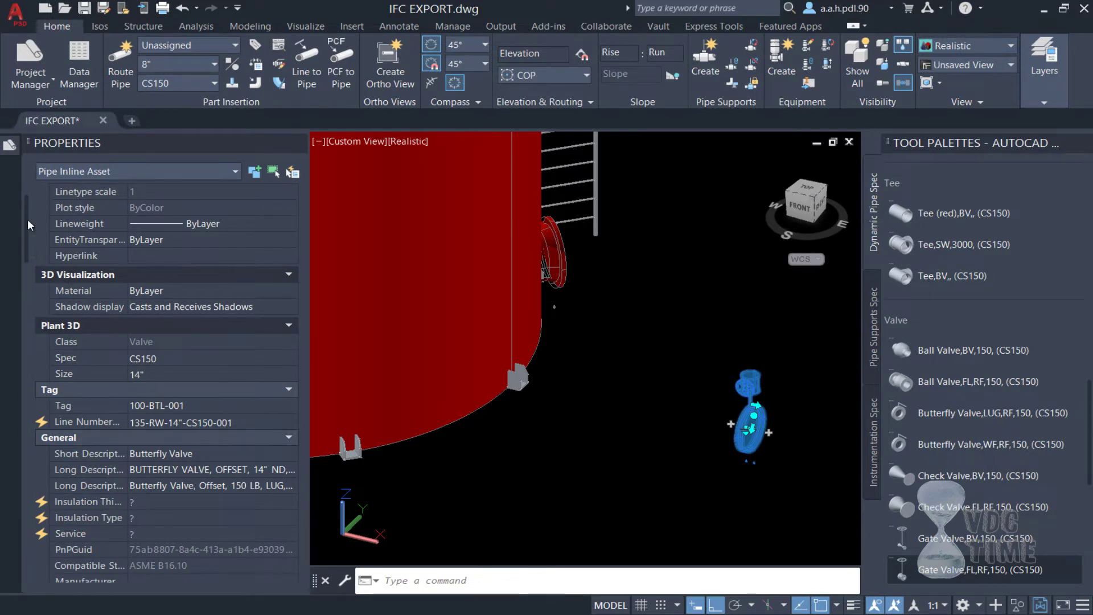
{"action": "scroll", "coordinate": [27, 220], "scroll_direction": "up", "scroll_amount": 2}
{"action": "key", "text": "Escape"}
{"action": "scroll", "coordinate": [593, 476], "scroll_direction": "down", "scroll_amount": 4}
{"action": "scroll", "coordinate": [627, 510], "scroll_direction": "down", "scroll_amount": 1}
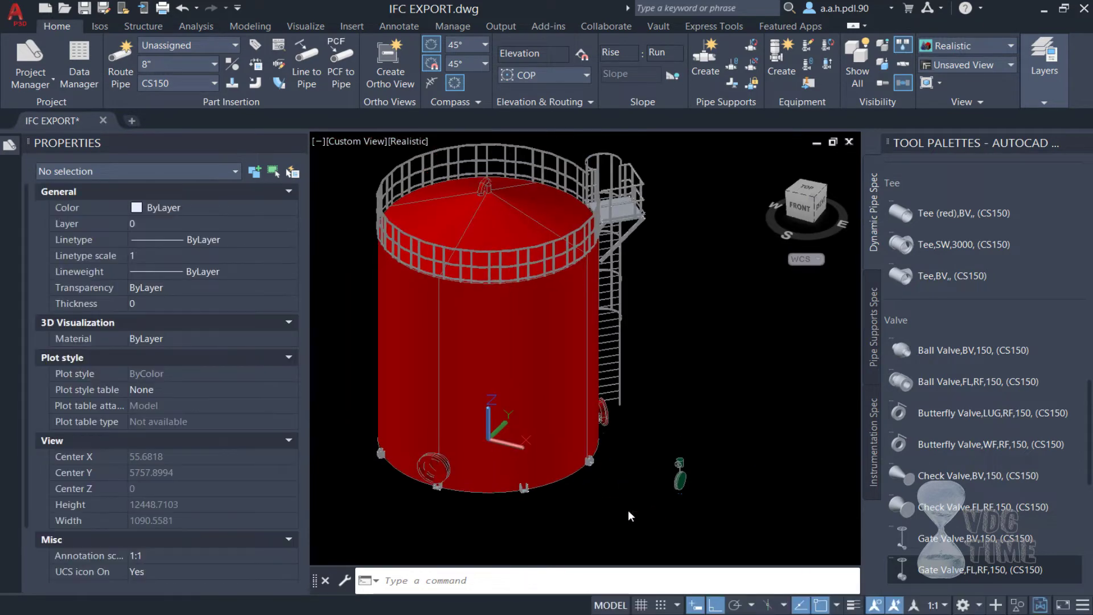
{"action": "key", "text": "ctrl+s"}
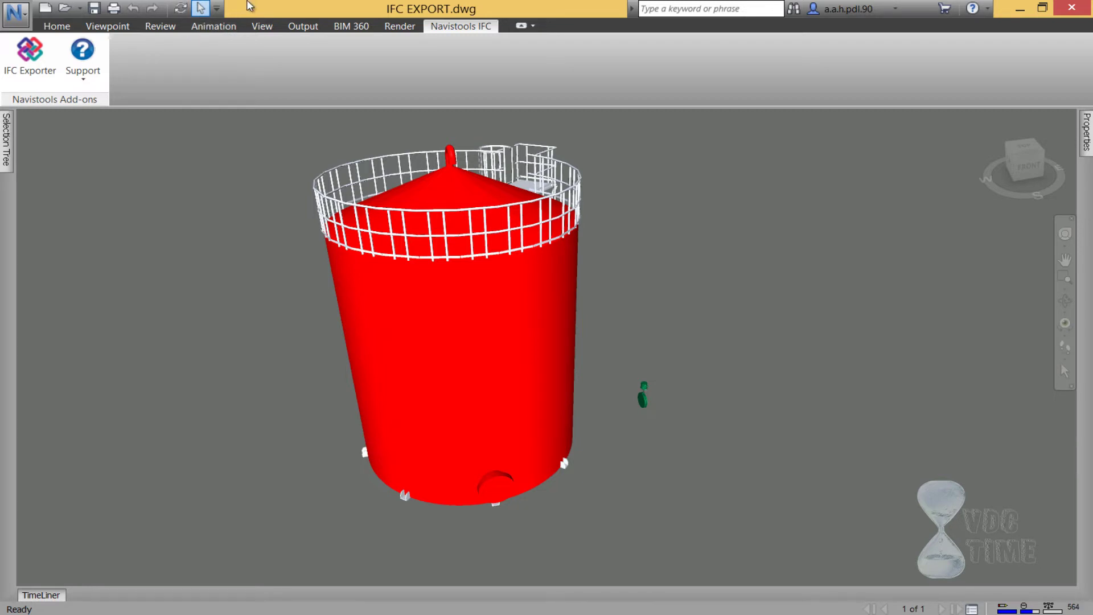
Launch the Navistools IFC Exporter, dismiss the trial notice, and bring the tank back into view.
{"action": "left_click", "coordinate": [34, 81]}
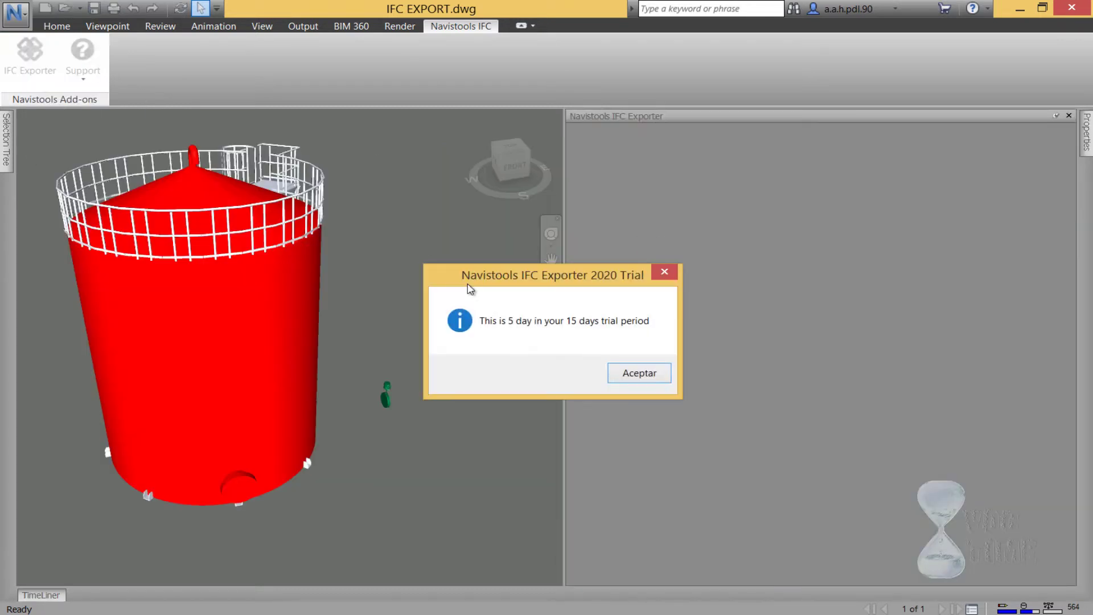
{"action": "left_click", "coordinate": [621, 377]}
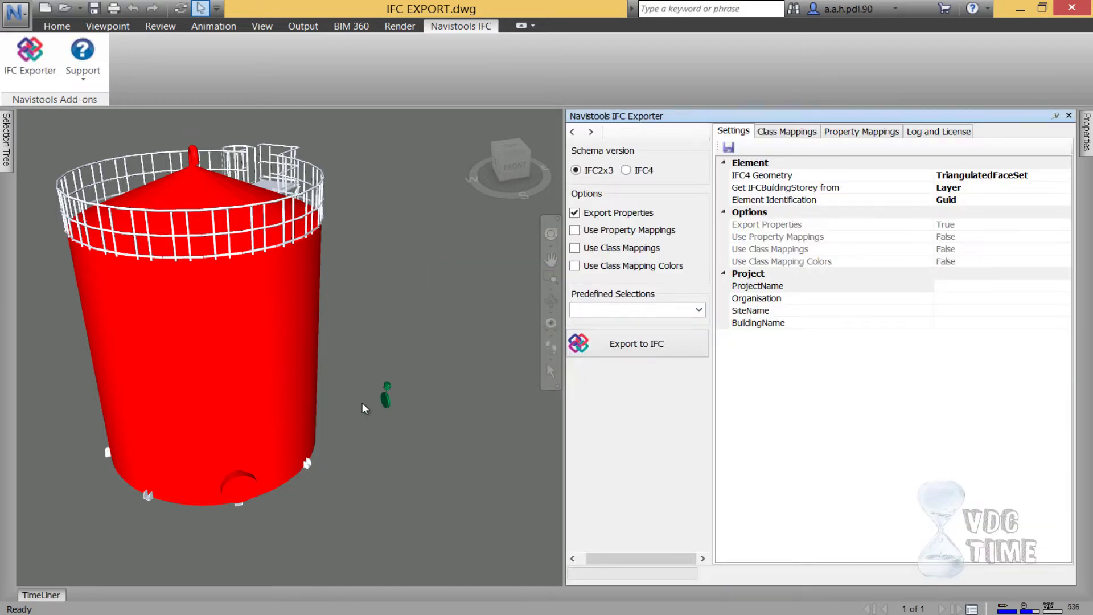
{"action": "mouse_move", "coordinate": [362, 406]}
{"action": "middle_mouse_down"}
{"action": "mouse_move", "coordinate": [444, 426]}
{"action": "mouse_move", "coordinate": [433, 421]}
{"action": "middle_mouse_up"}
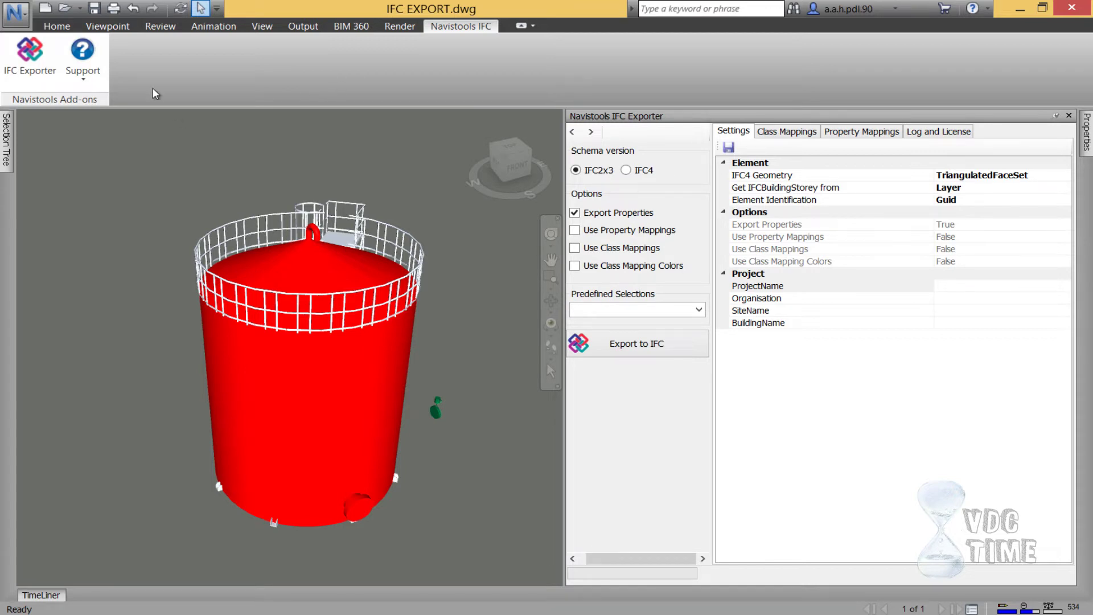
Orbit the tank slightly and try selecting it directly in the viewer.
{"action": "left_click", "coordinate": [61, 24]}
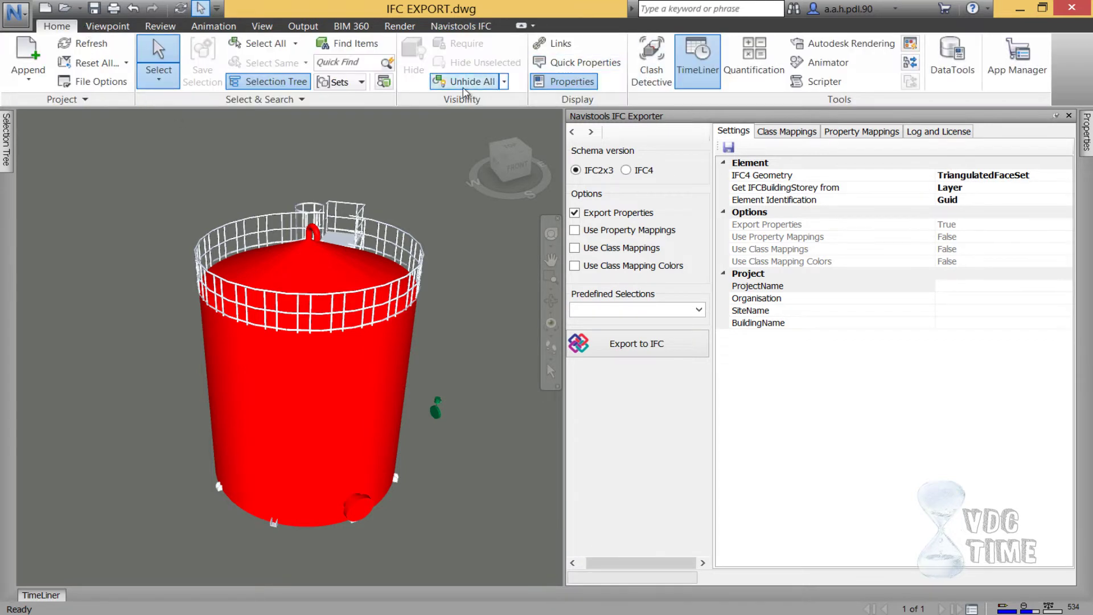
{"action": "left_click", "coordinate": [444, 28]}
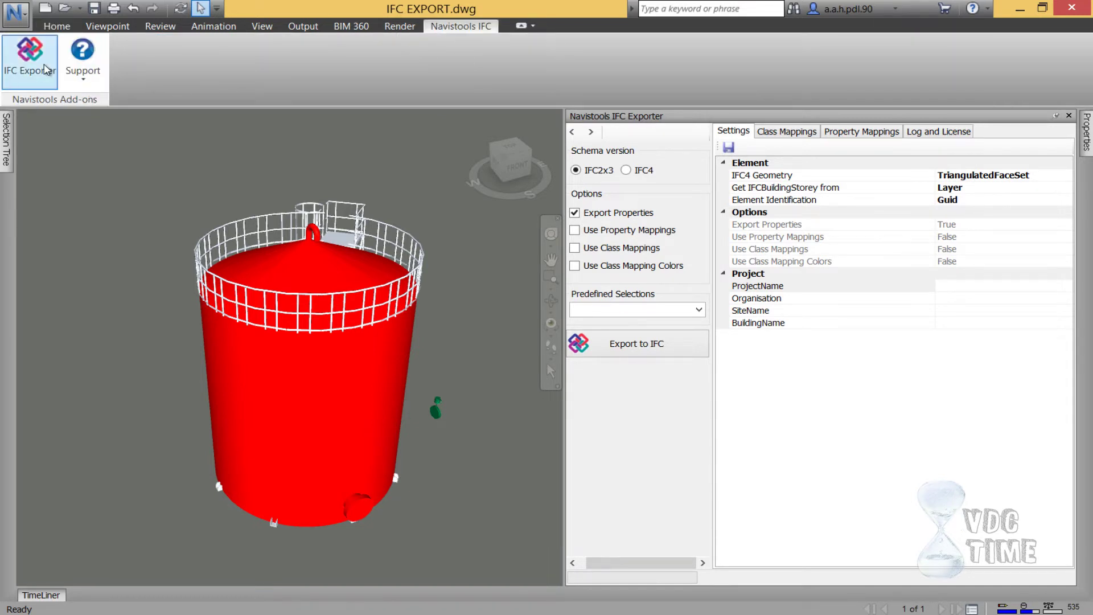
{"action": "middle_click_drag", "start_coordinate": [341, 336], "coordinate": [318, 391], "text": "shift"}
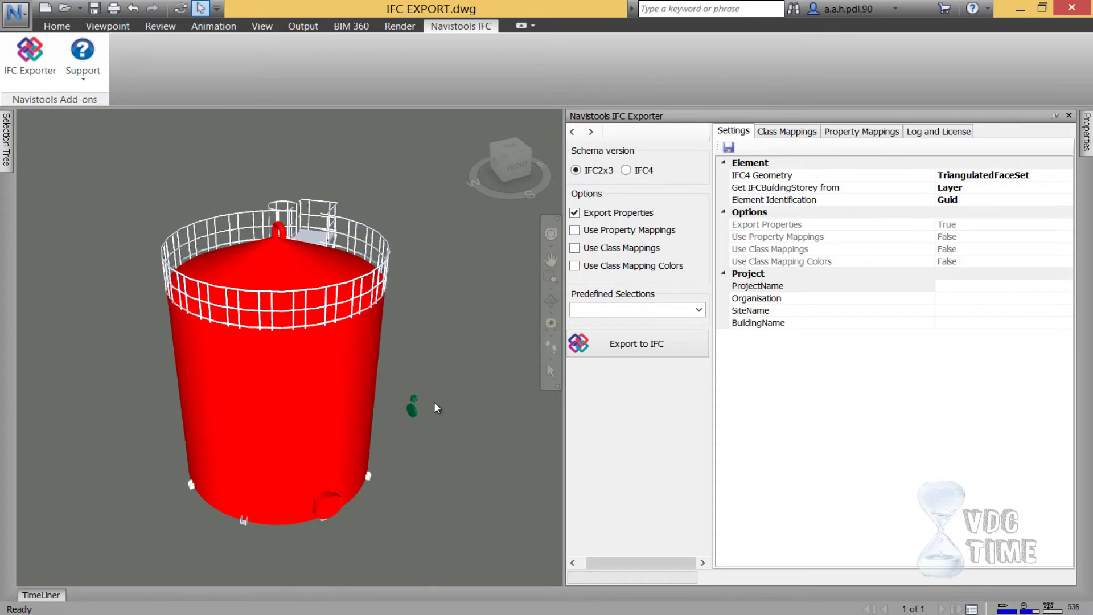
{"action": "left_click", "coordinate": [317, 391]}
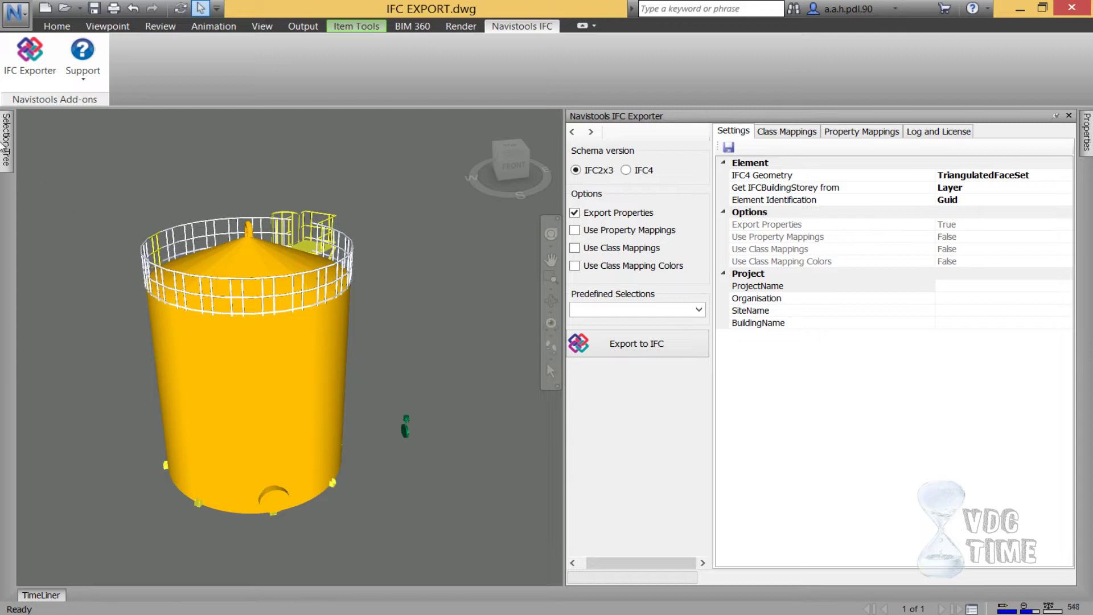
{"action": "left_click", "coordinate": [436, 342]}
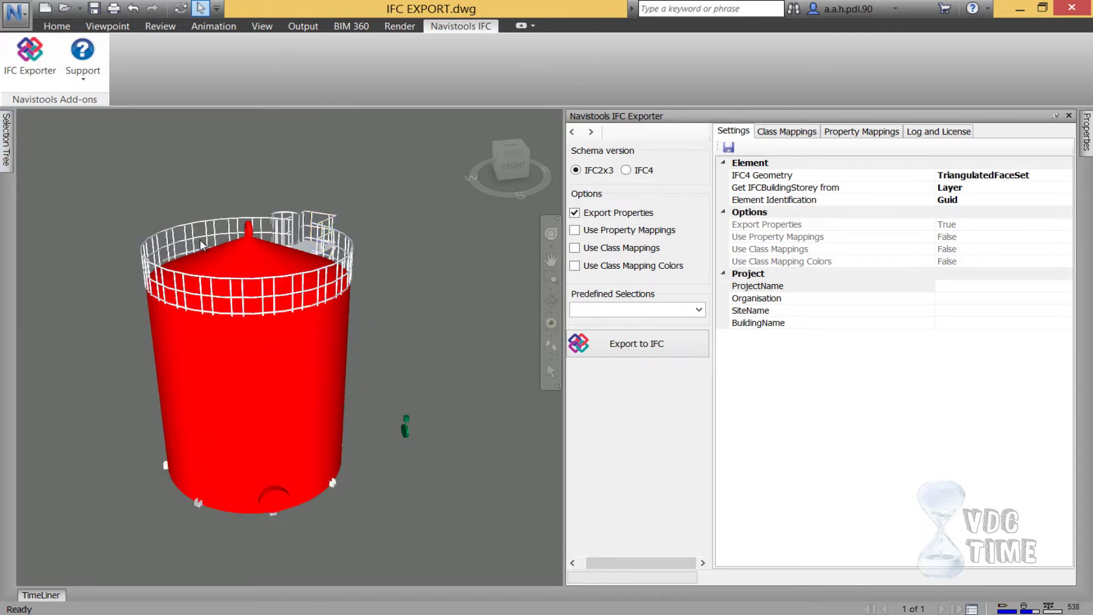
Box-select the whole tank with its railings and start the IFC export with properties included.
{"action": "left_click", "coordinate": [57, 26]}
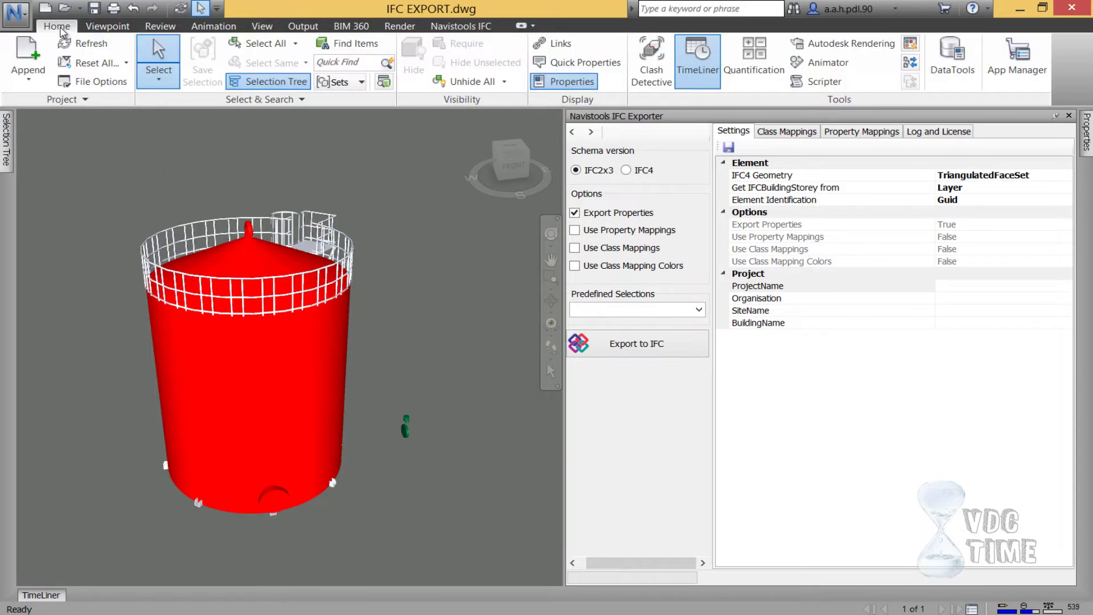
{"action": "left_click", "coordinate": [158, 79]}
{"action": "left_click", "coordinate": [182, 139]}
{"action": "mouse_move", "coordinate": [95, 137]}
{"action": "left_mouse_down"}
{"action": "mouse_move", "coordinate": [384, 511]}
{"action": "mouse_move", "coordinate": [378, 561]}
{"action": "left_mouse_up"}
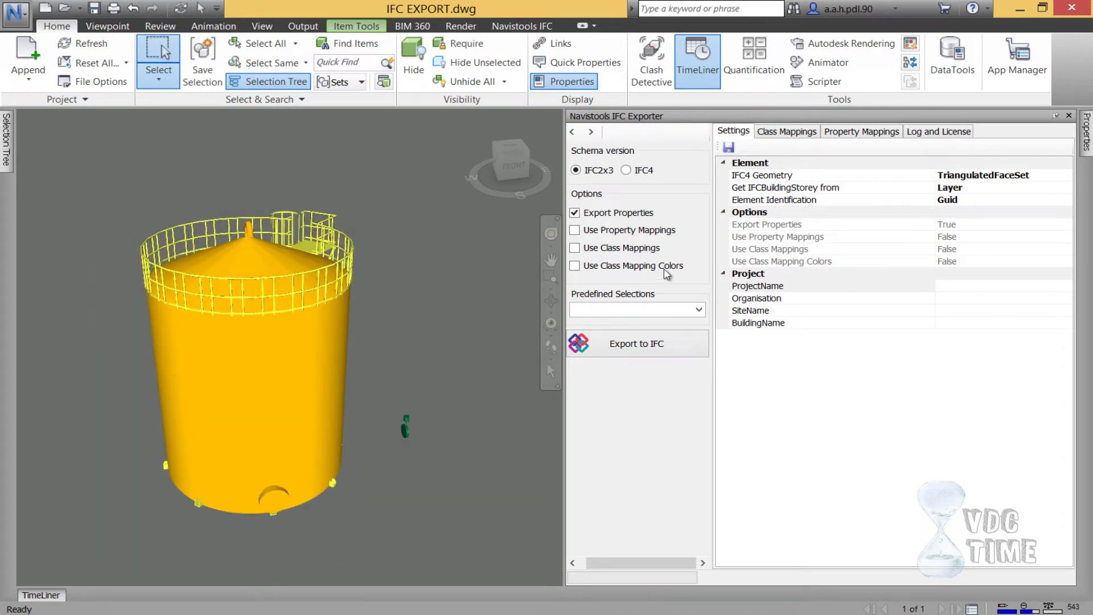
{"action": "left_click", "coordinate": [624, 217]}
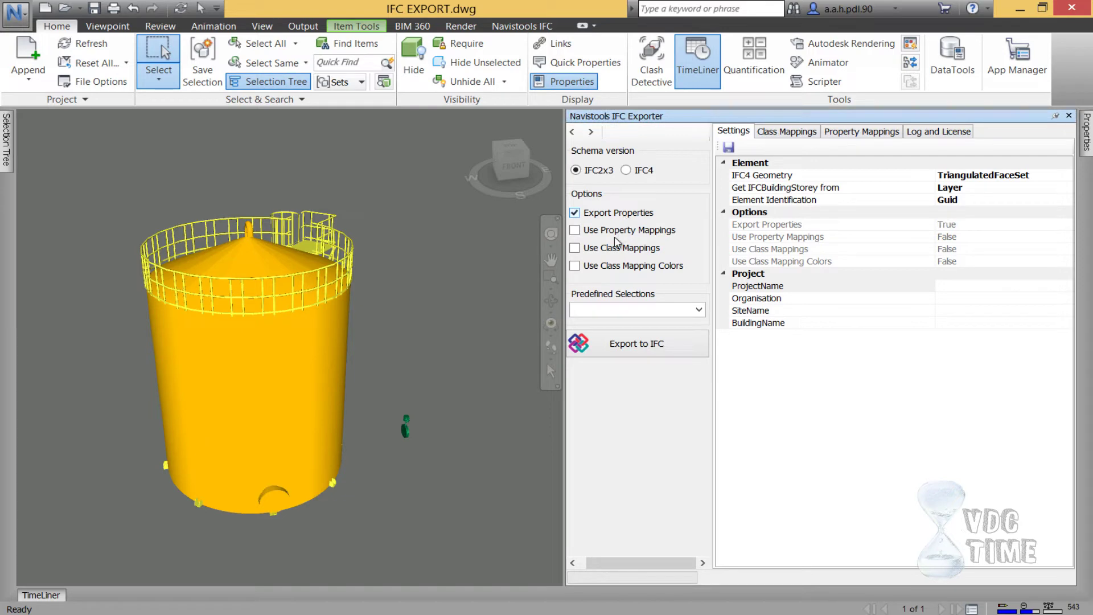
{"action": "left_click", "coordinate": [636, 351]}
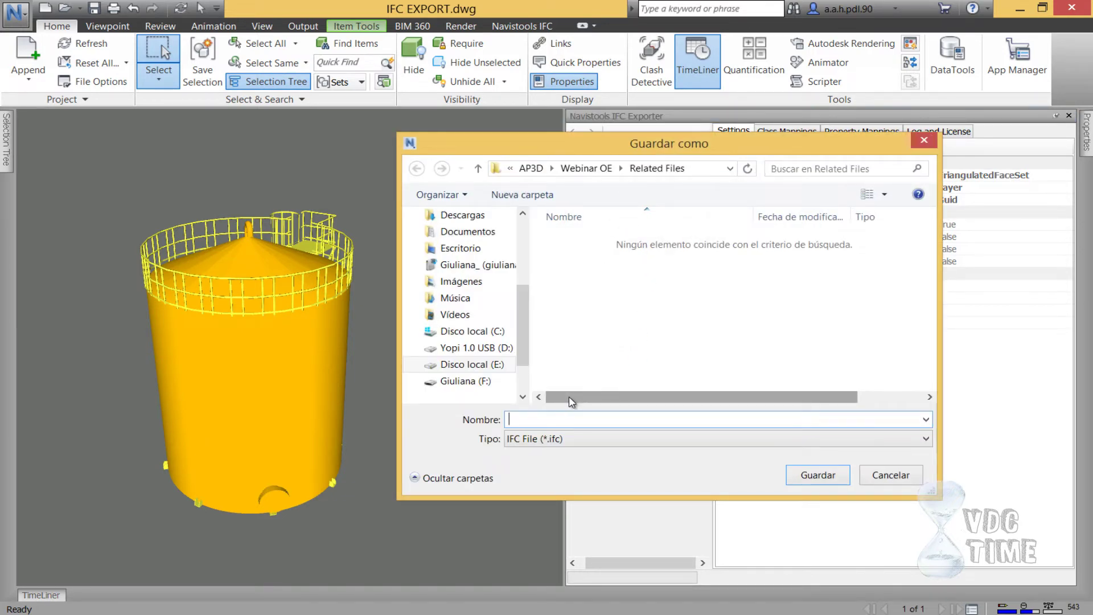
Save the tank export as TANQUE.ifc, acknowledge completion, and deselect the tank.
{"action": "type", "text": "TANQUE"}
{"action": "key", "text": "Return"}
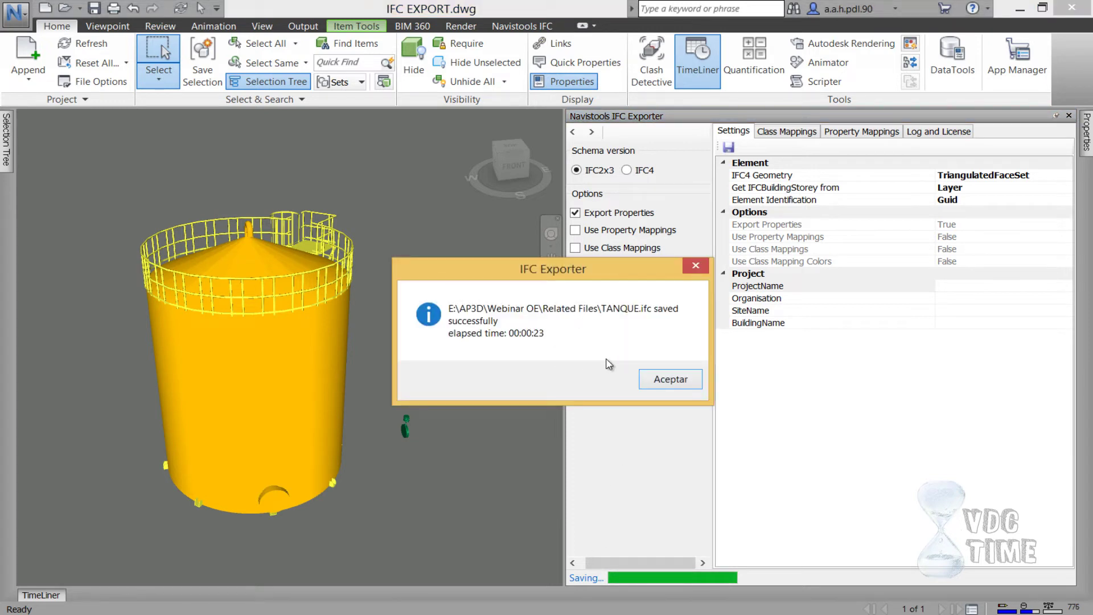
{"action": "left_click", "coordinate": [657, 379]}
{"action": "left_click", "coordinate": [439, 426]}
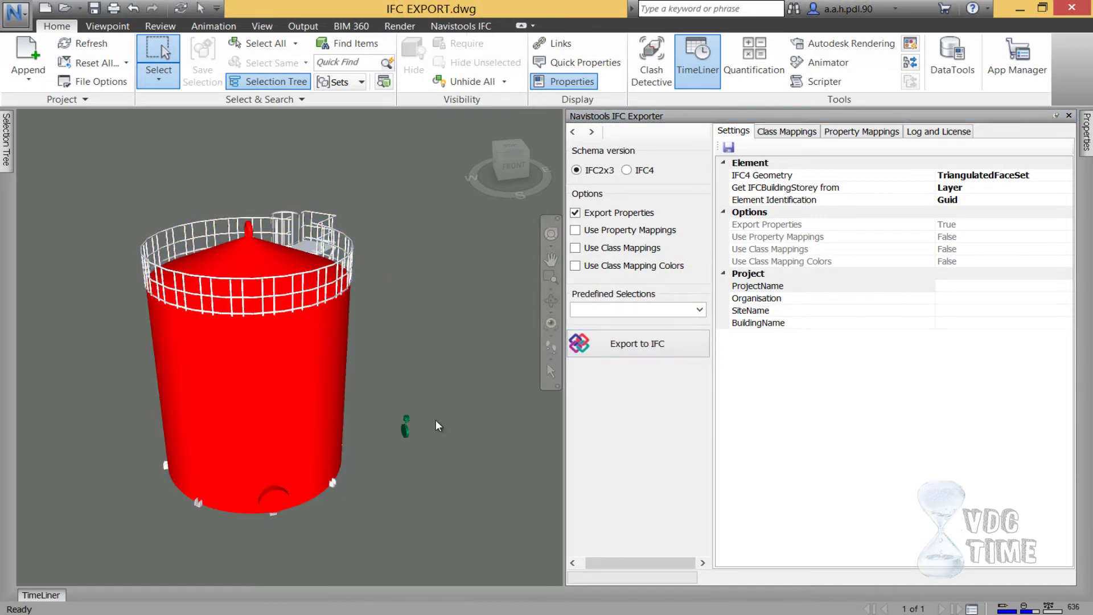
Select only the small green valve and export it as VALVULA.ifc.
{"action": "left_click", "coordinate": [406, 427]}
{"action": "scroll", "coordinate": [421, 431], "scroll_direction": "up", "scroll_amount": 2}
{"action": "scroll", "coordinate": [422, 431], "scroll_direction": "up", "scroll_amount": 3}
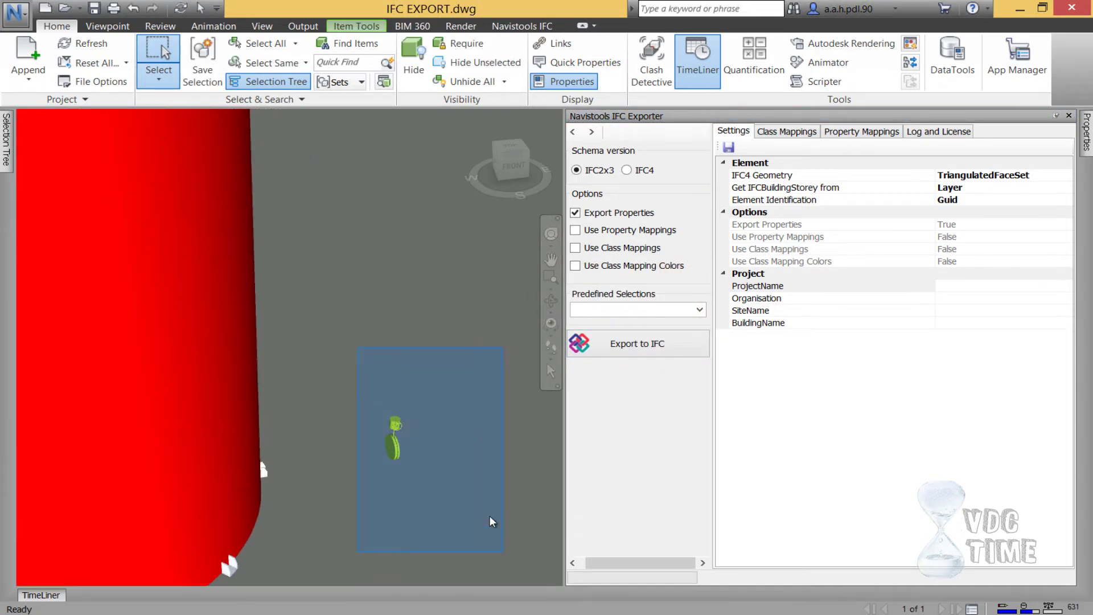
{"action": "left_click", "coordinate": [653, 354]}
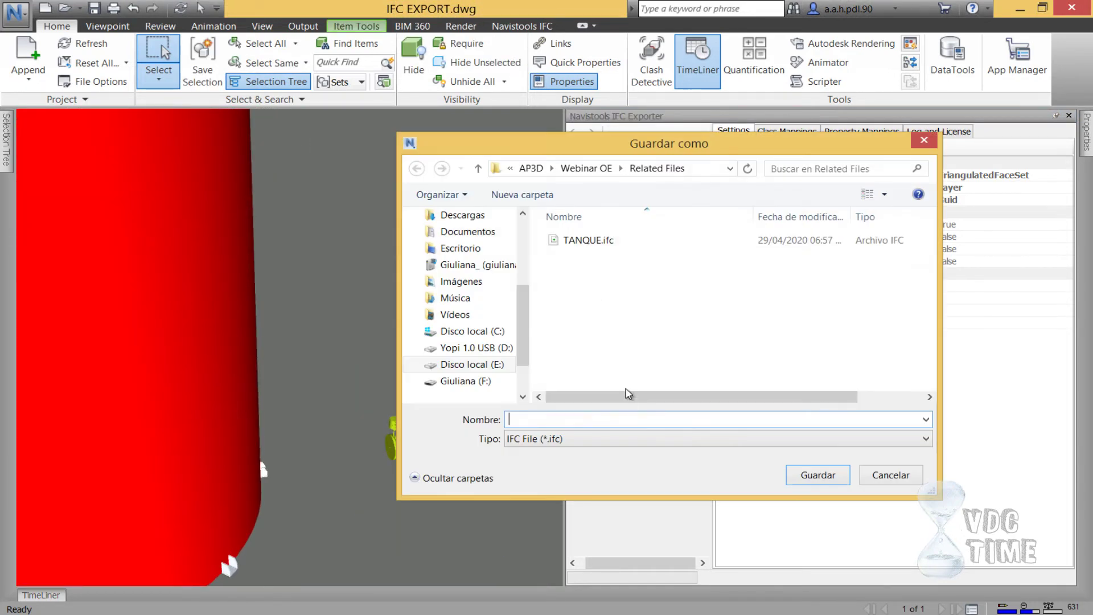
{"action": "type", "text": "VALVULA"}
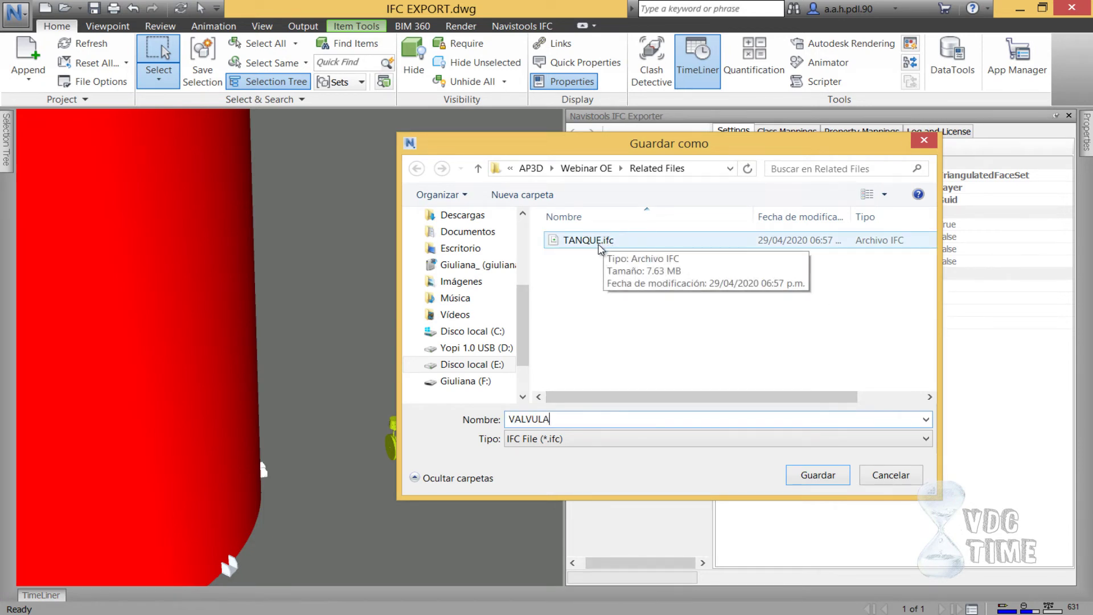
{"action": "left_click", "coordinate": [815, 475]}
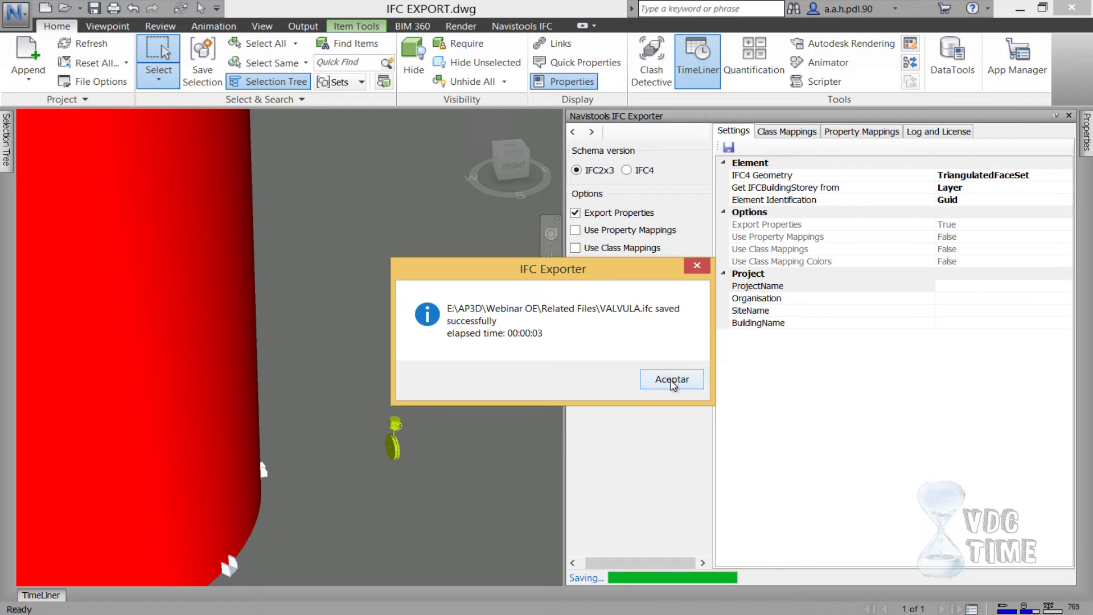
{"action": "left_click", "coordinate": [671, 382]}
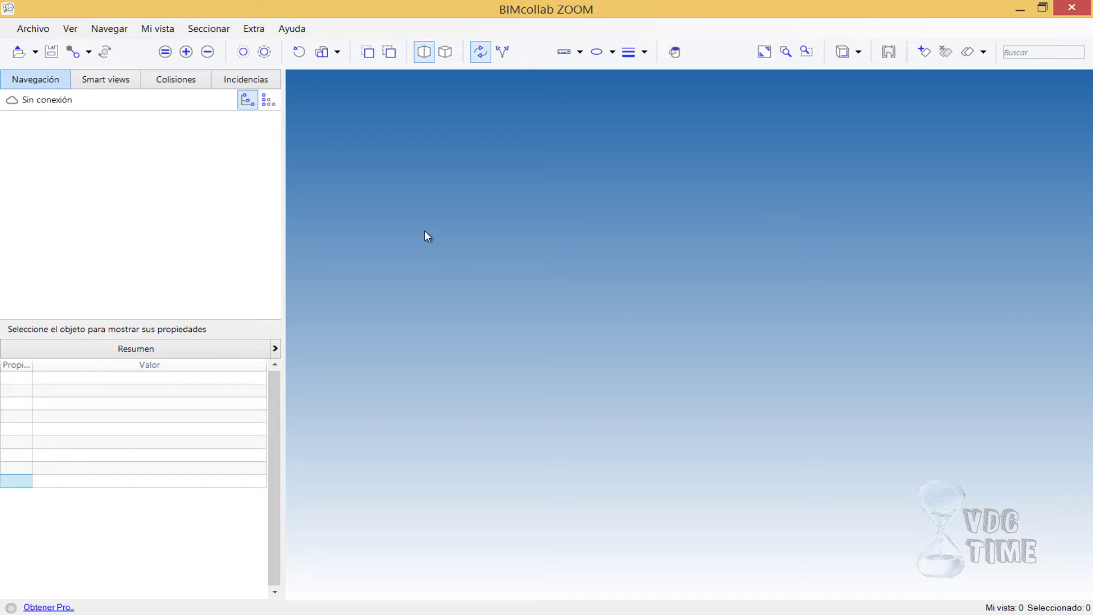
Load VALVULA.ifc from Related Files and orbit the valve to a three-quarter view.
{"action": "left_click", "coordinate": [19, 52]}
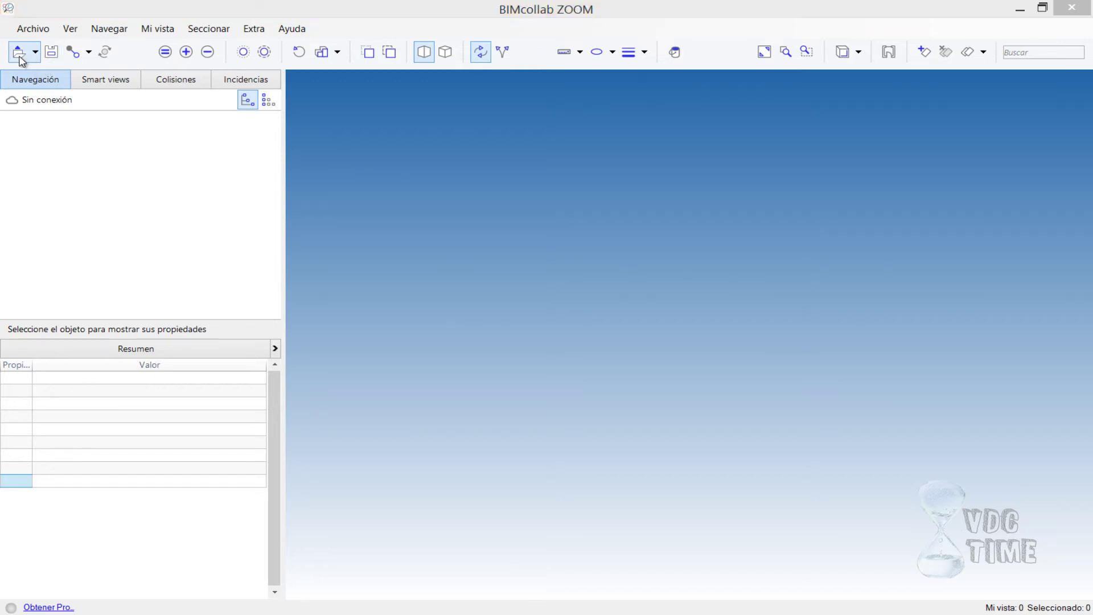
{"action": "left_click_drag", "start_coordinate": [161, 37], "coordinate": [429, 55]}
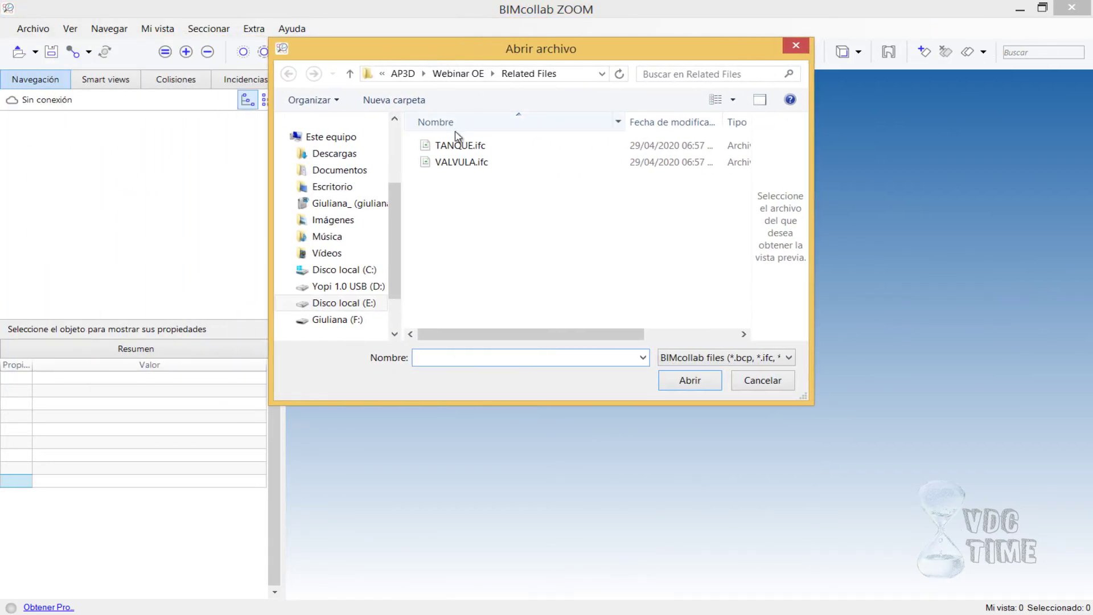
{"action": "left_click", "coordinate": [458, 145]}
{"action": "left_click", "coordinate": [463, 163]}
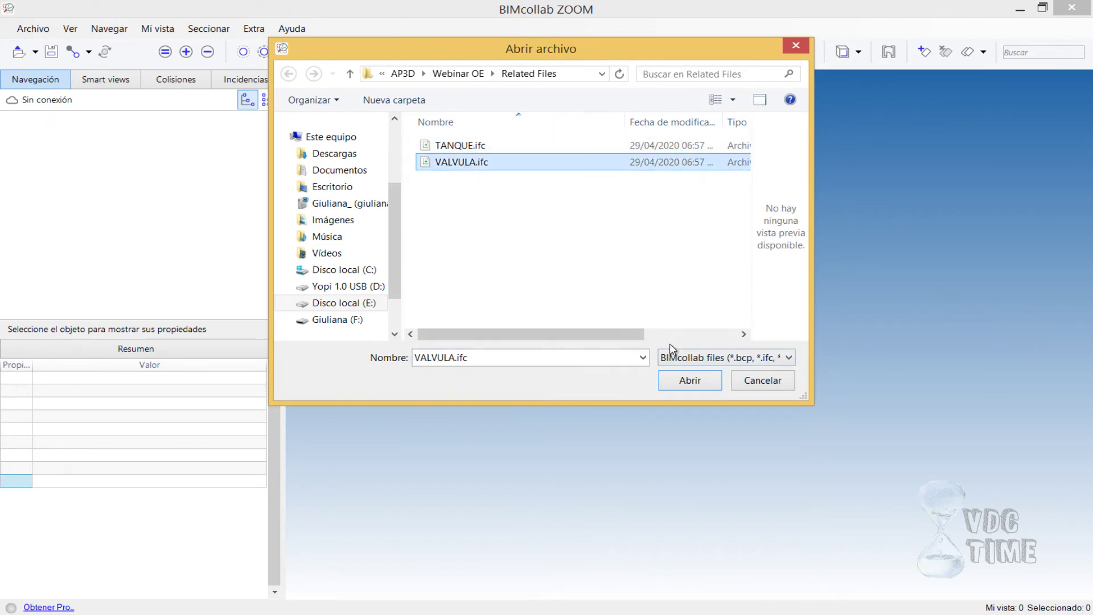
{"action": "left_click", "coordinate": [687, 382]}
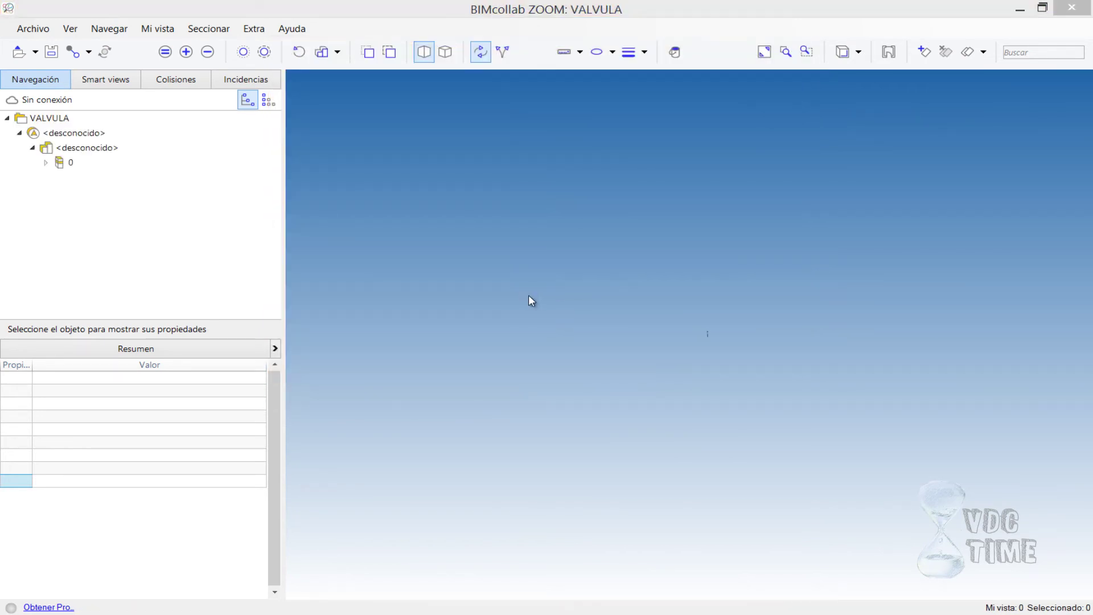
{"action": "left_click_drag", "start_coordinate": [581, 271], "coordinate": [590, 312]}
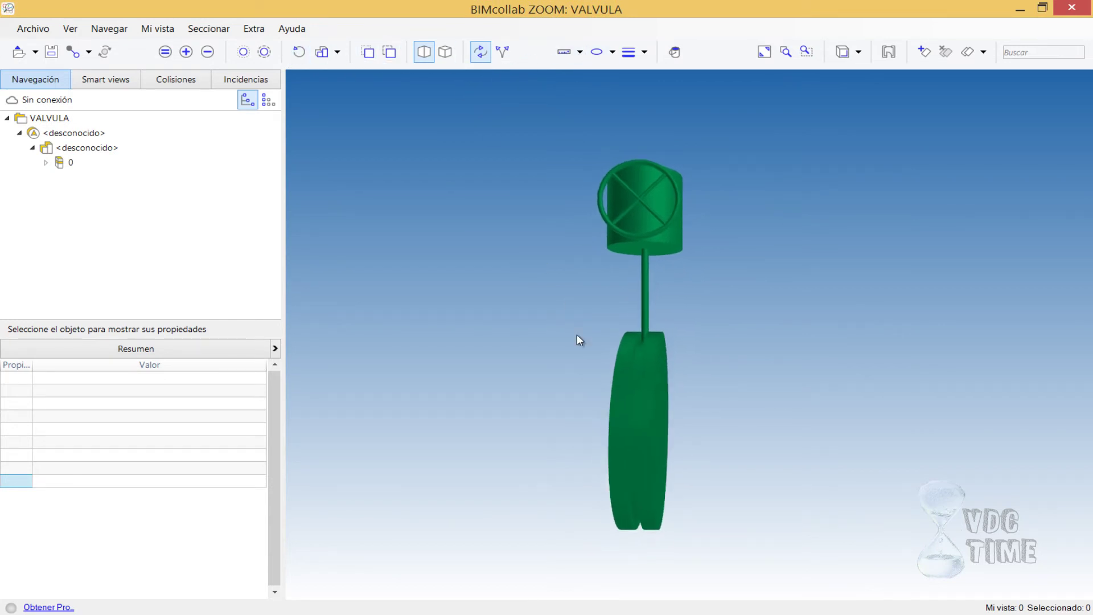
{"action": "mouse_move", "coordinate": [576, 333]}
{"action": "left_mouse_down"}
{"action": "mouse_move", "coordinate": [612, 361]}
{"action": "mouse_move", "coordinate": [647, 415]}
{"action": "mouse_move", "coordinate": [544, 447]}
{"action": "left_mouse_up"}
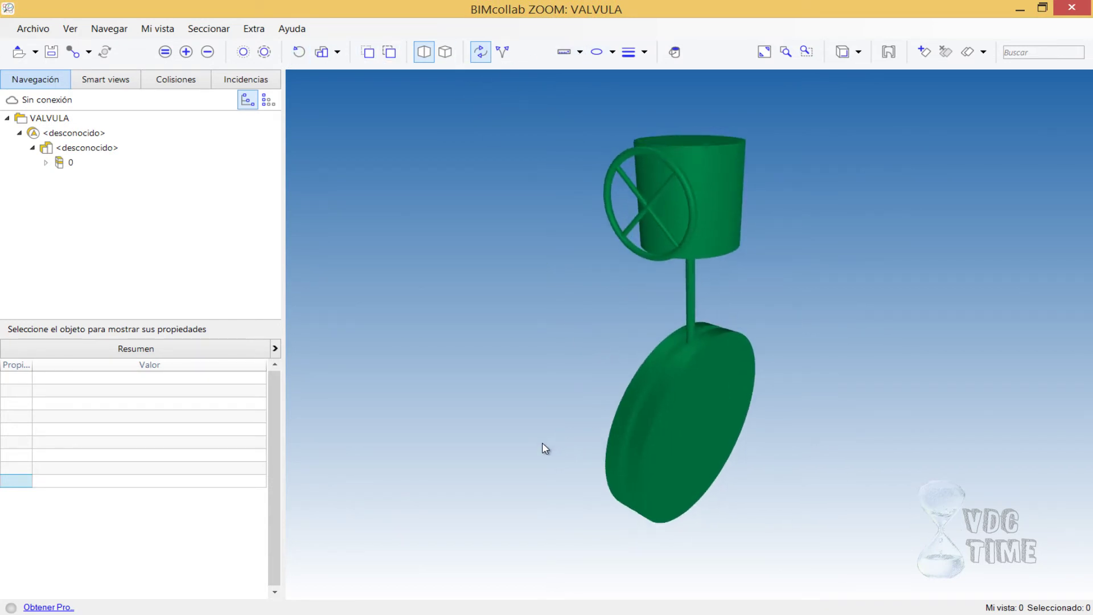
Show the valve's AutoCad properties, widen the side panel and Propiedad column, then deselect it.
{"action": "left_click", "coordinate": [699, 371]}
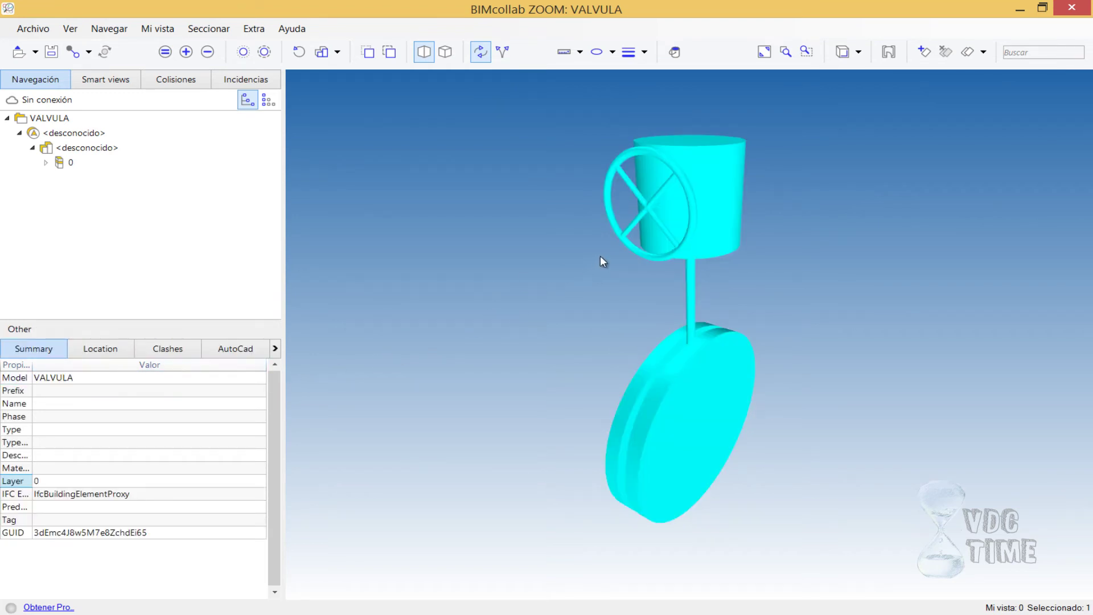
{"action": "left_click", "coordinate": [243, 350]}
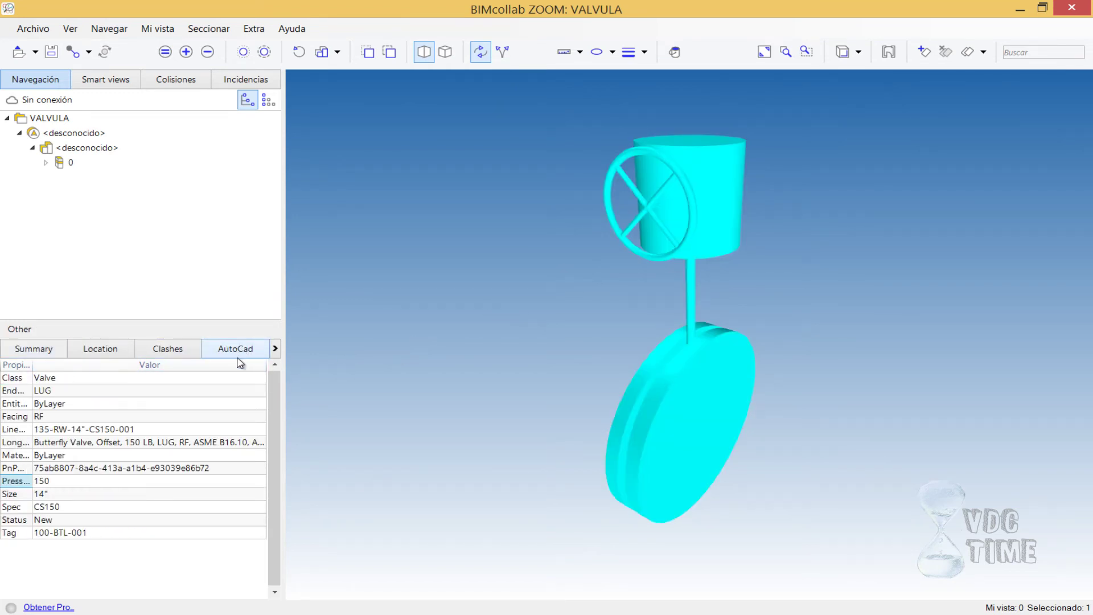
{"action": "left_click_drag", "start_coordinate": [284, 386], "coordinate": [362, 387]}
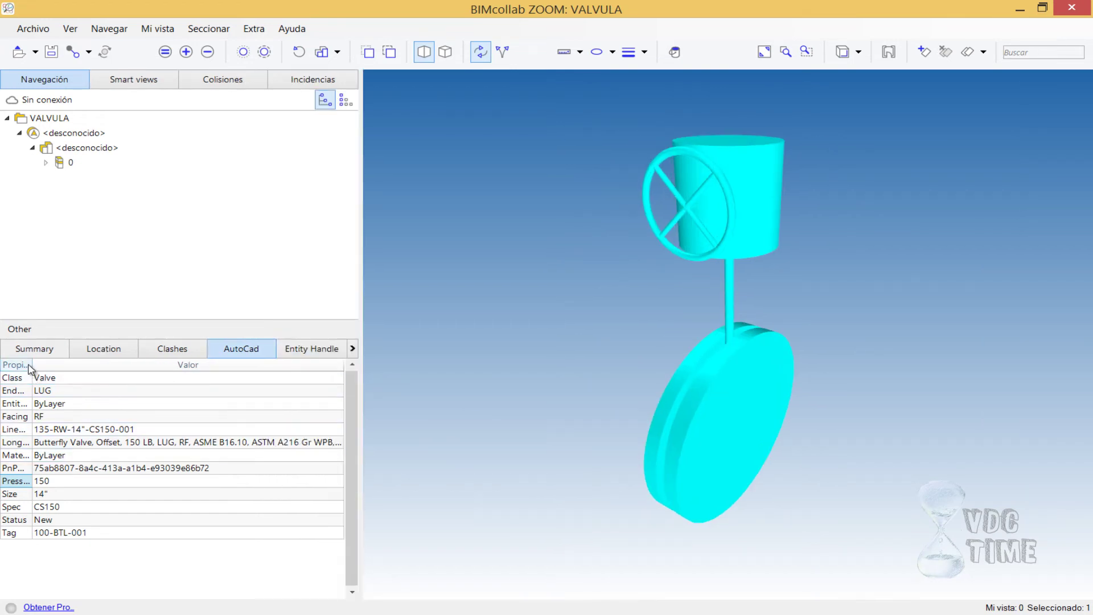
{"action": "left_click_drag", "start_coordinate": [33, 365], "coordinate": [85, 365]}
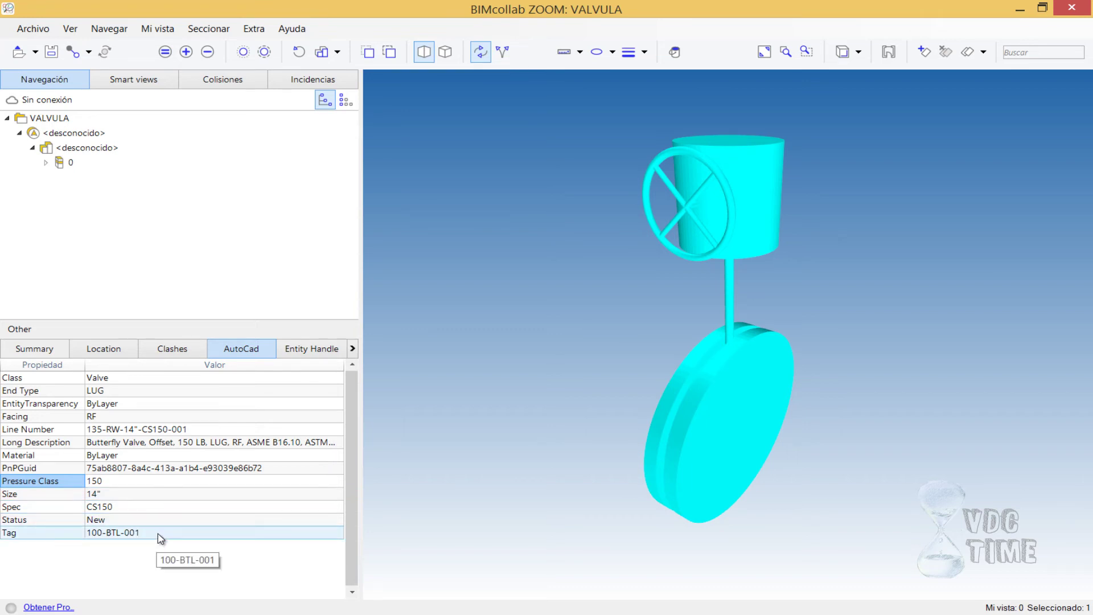
{"action": "left_click", "coordinate": [570, 539]}
{"action": "mouse_move", "coordinate": [536, 492]}
{"action": "left_mouse_down"}
{"action": "mouse_move", "coordinate": [512, 510]}
{"action": "mouse_move", "coordinate": [767, 346]}
{"action": "mouse_move", "coordinate": [829, 447]}
{"action": "mouse_move", "coordinate": [842, 436]}
{"action": "mouse_move", "coordinate": [761, 458]}
{"action": "mouse_move", "coordinate": [801, 412]}
{"action": "left_mouse_up"}
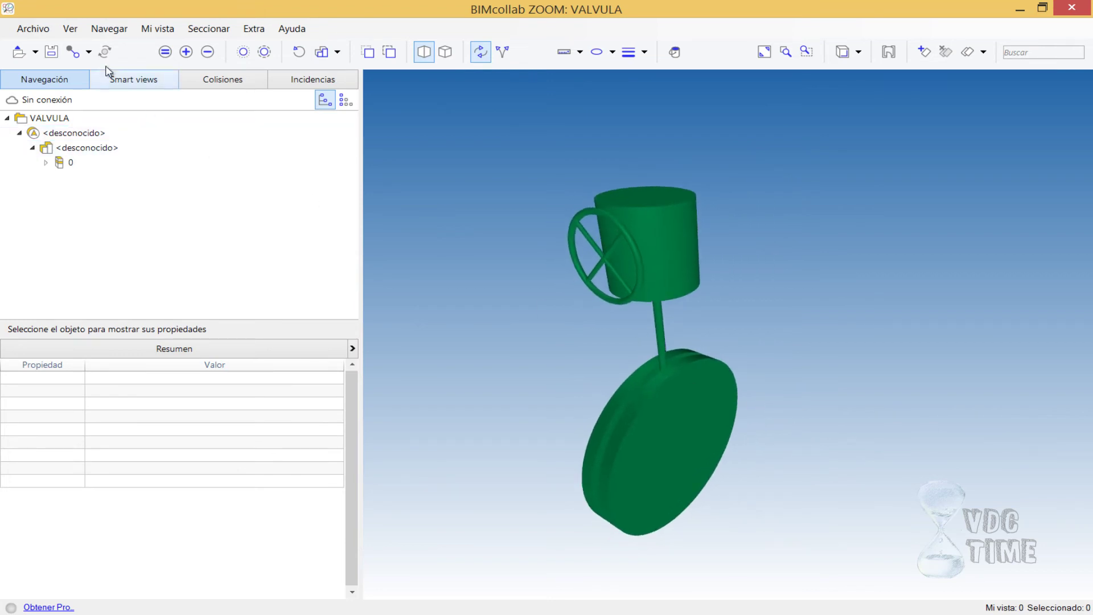
Load TANQUE.ifc and orbit the tank to show its ladder and railing.
{"action": "left_click", "coordinate": [18, 52]}
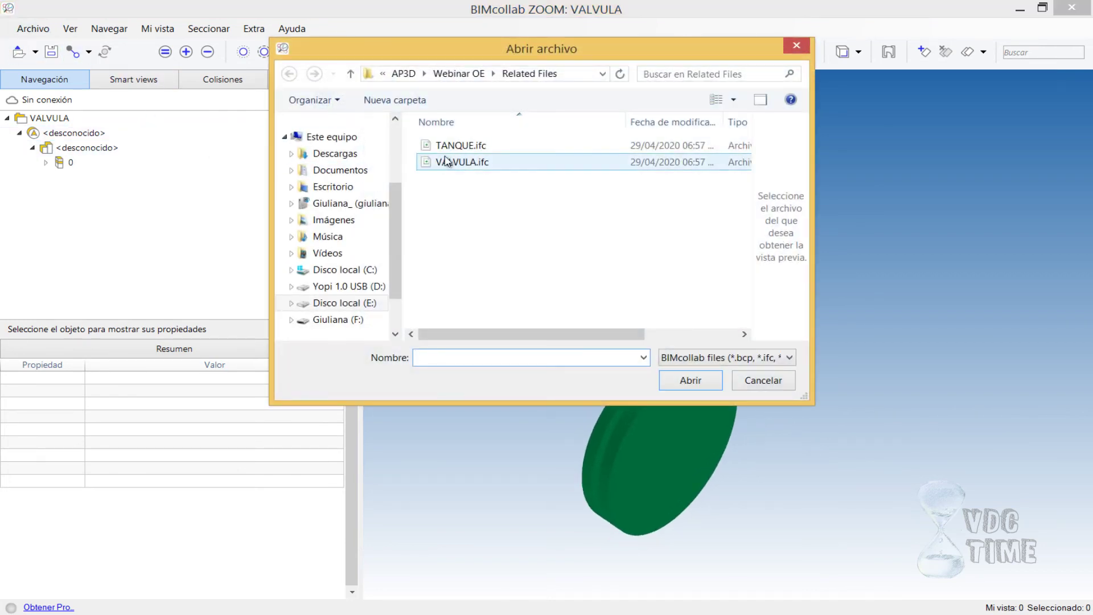
{"action": "left_click", "coordinate": [460, 145]}
{"action": "left_click", "coordinate": [685, 381]}
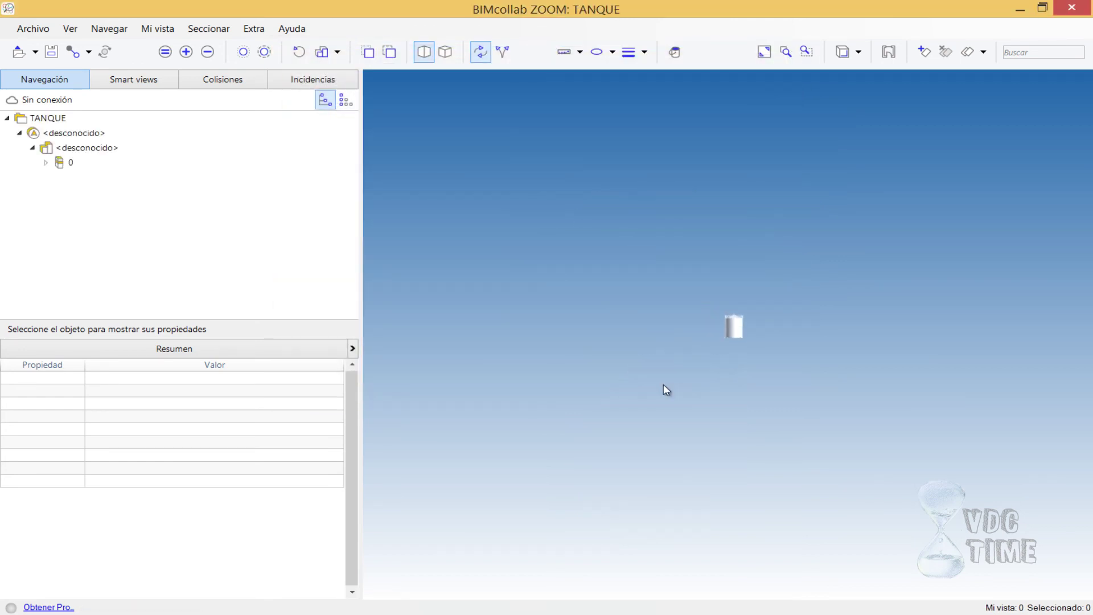
{"action": "left_click_drag", "start_coordinate": [813, 450], "coordinate": [717, 468]}
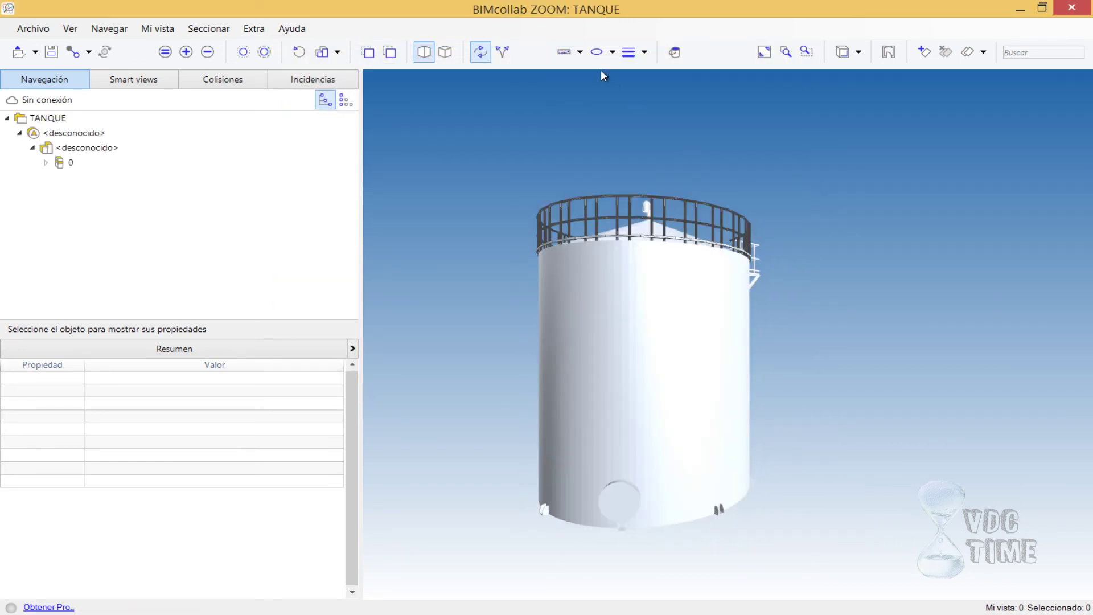
{"action": "left_click", "coordinate": [481, 53]}
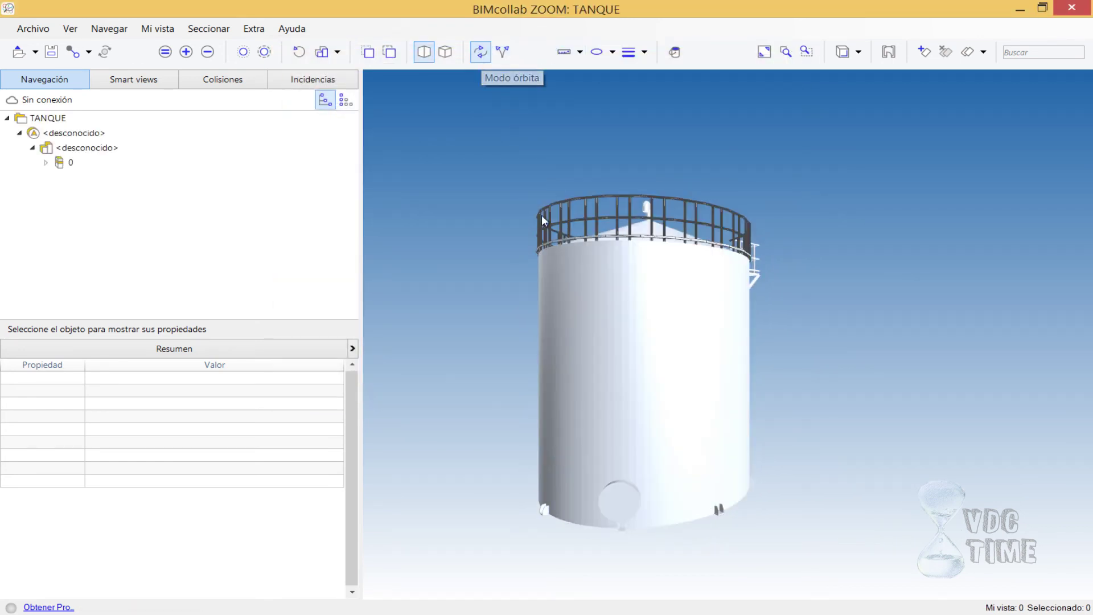
{"action": "mouse_move", "coordinate": [734, 408]}
{"action": "left_mouse_down"}
{"action": "mouse_move", "coordinate": [690, 446]}
{"action": "mouse_move", "coordinate": [596, 484]}
{"action": "mouse_move", "coordinate": [663, 454]}
{"action": "mouse_move", "coordinate": [744, 442]}
{"action": "mouse_move", "coordinate": [700, 439]}
{"action": "mouse_move", "coordinate": [660, 463]}
{"action": "mouse_move", "coordinate": [812, 422]}
{"action": "mouse_move", "coordinate": [759, 456]}
{"action": "mouse_move", "coordinate": [753, 442]}
{"action": "mouse_move", "coordinate": [252, 259]}
{"action": "left_mouse_up"}
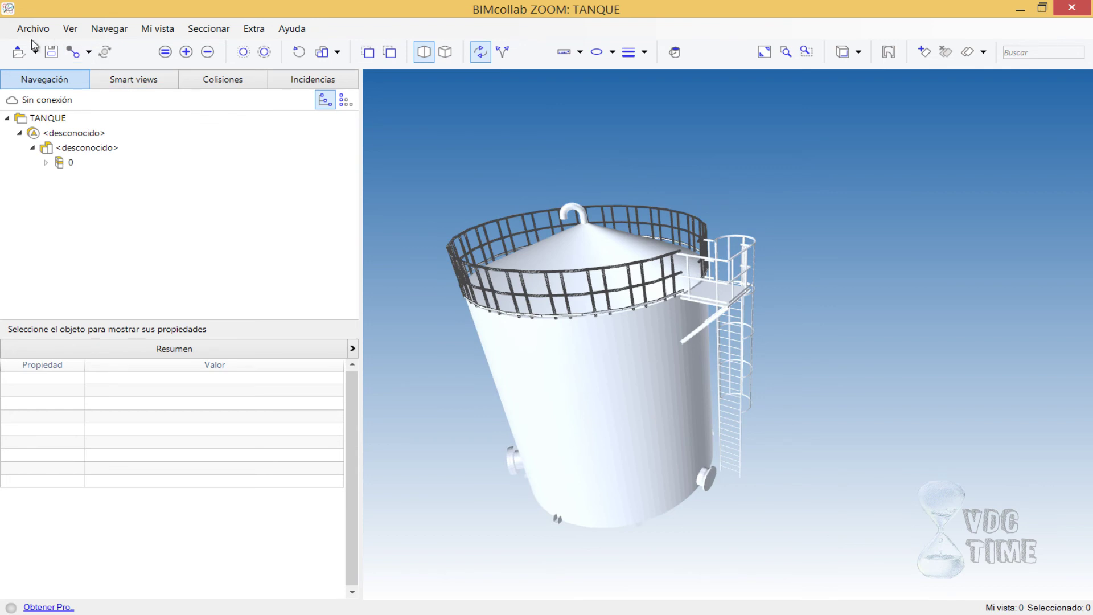
{"action": "left_click", "coordinate": [564, 389]}
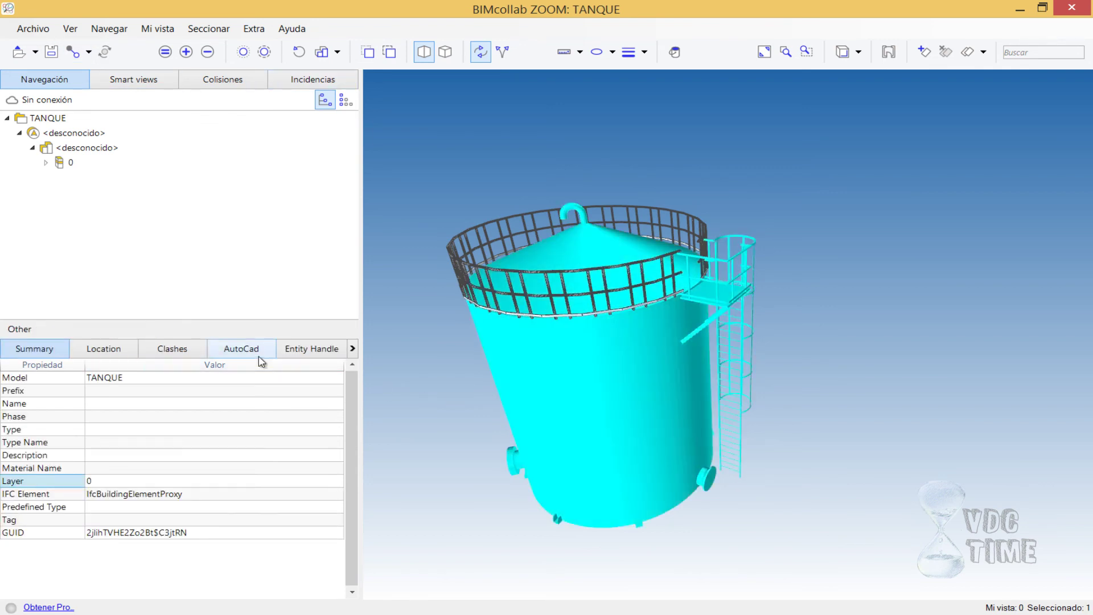
{"action": "left_click", "coordinate": [241, 349]}
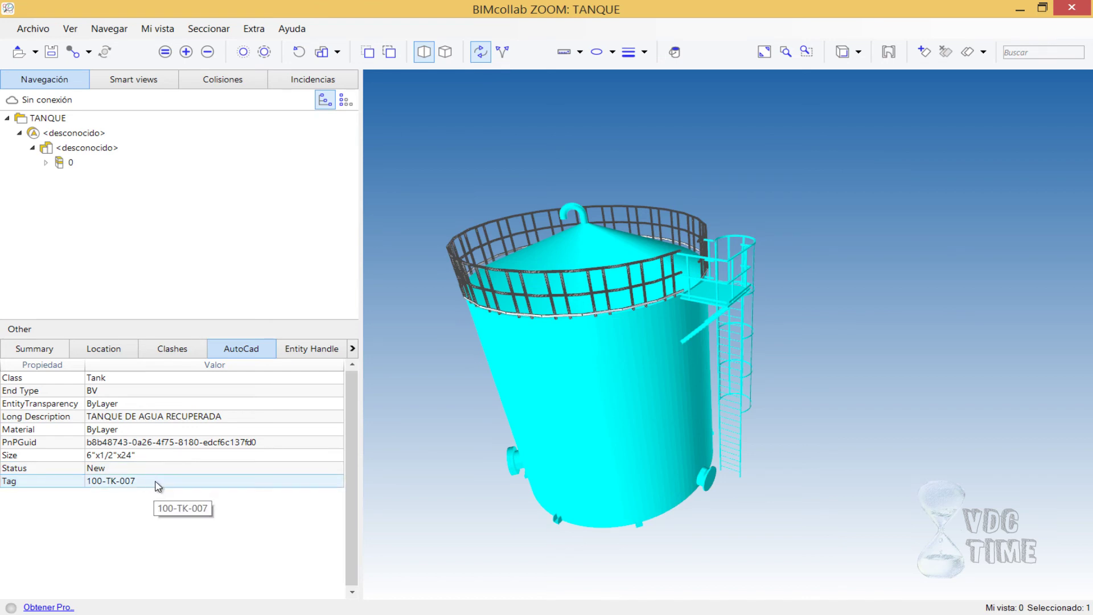
{"action": "middle_click_drag", "start_coordinate": [422, 512], "coordinate": [454, 514]}
{"action": "left_click", "coordinate": [439, 497]}
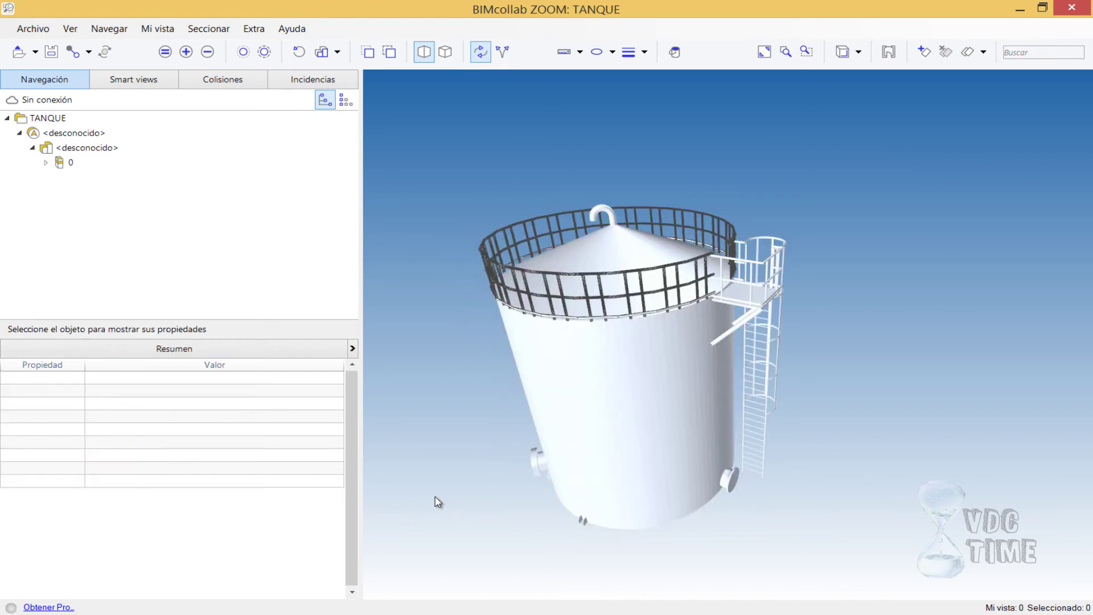
{"action": "scroll", "coordinate": [435, 496], "scroll_direction": "up", "scroll_amount": 1}
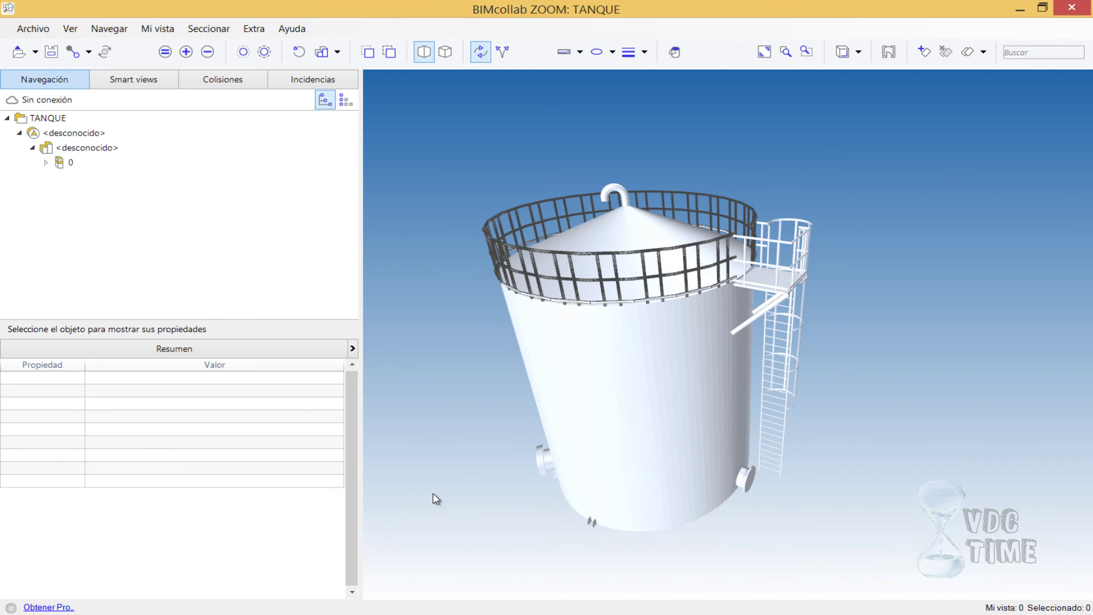